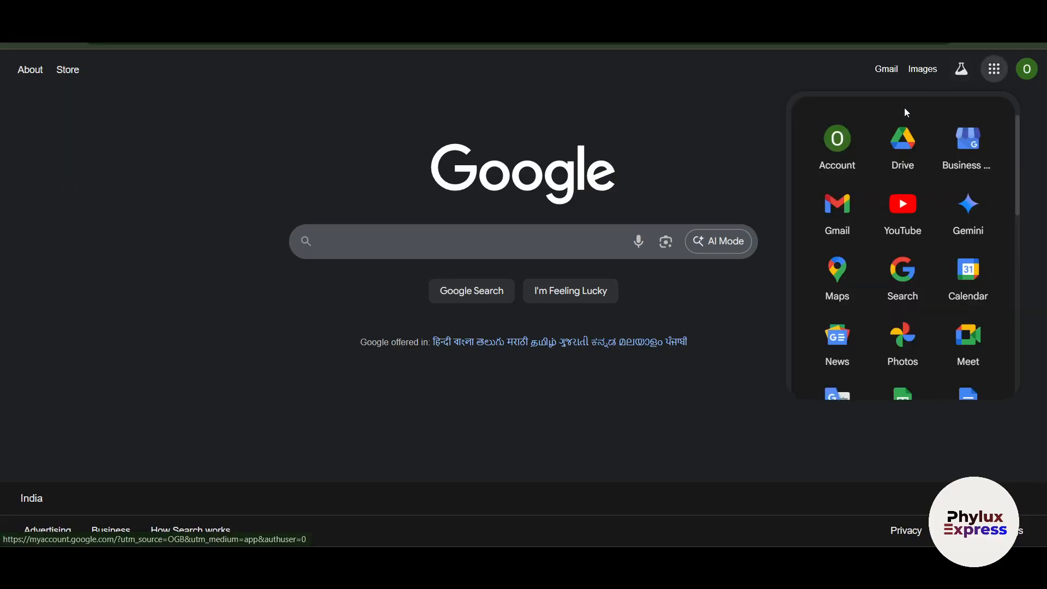
Step: Look through the list of Google apps to locate Drive
scroll(908, 339, down, 3)
scroll(913, 339, up, 3)
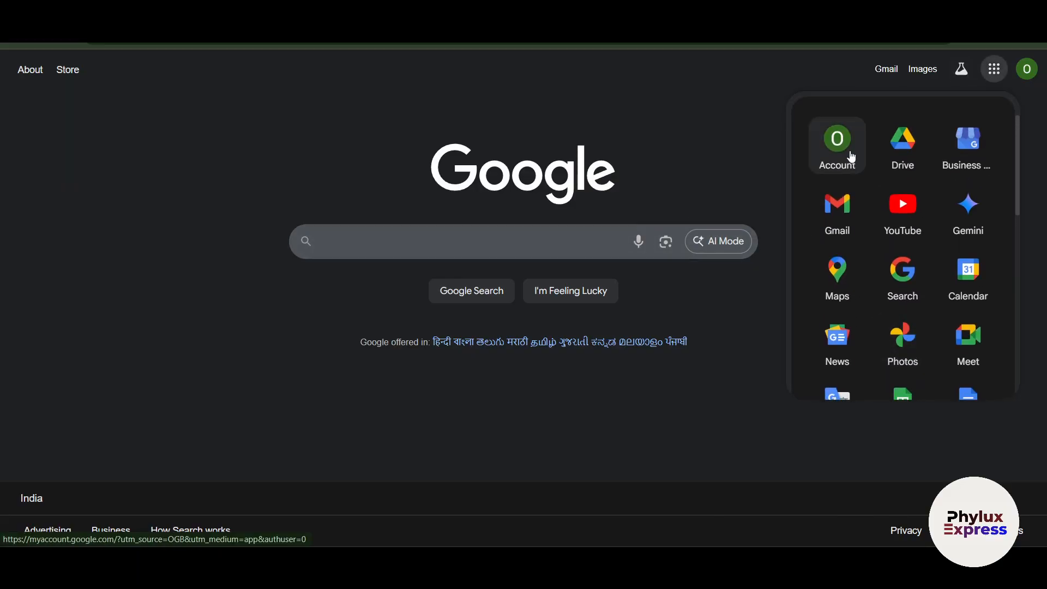
scroll(976, 291, down, 15)
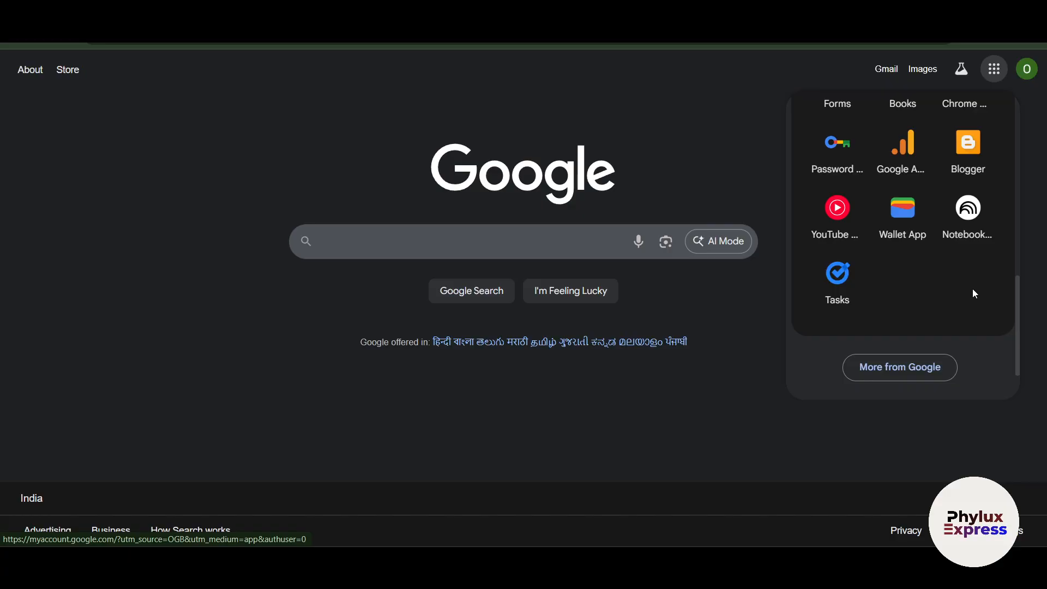
scroll(974, 294, up, 5)
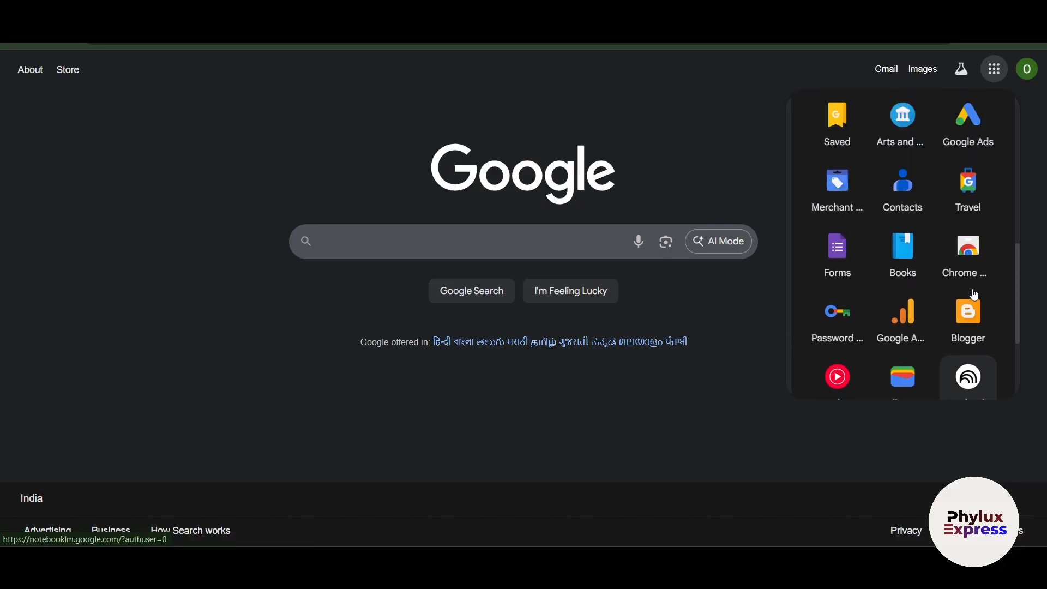
scroll(975, 294, up, 6)
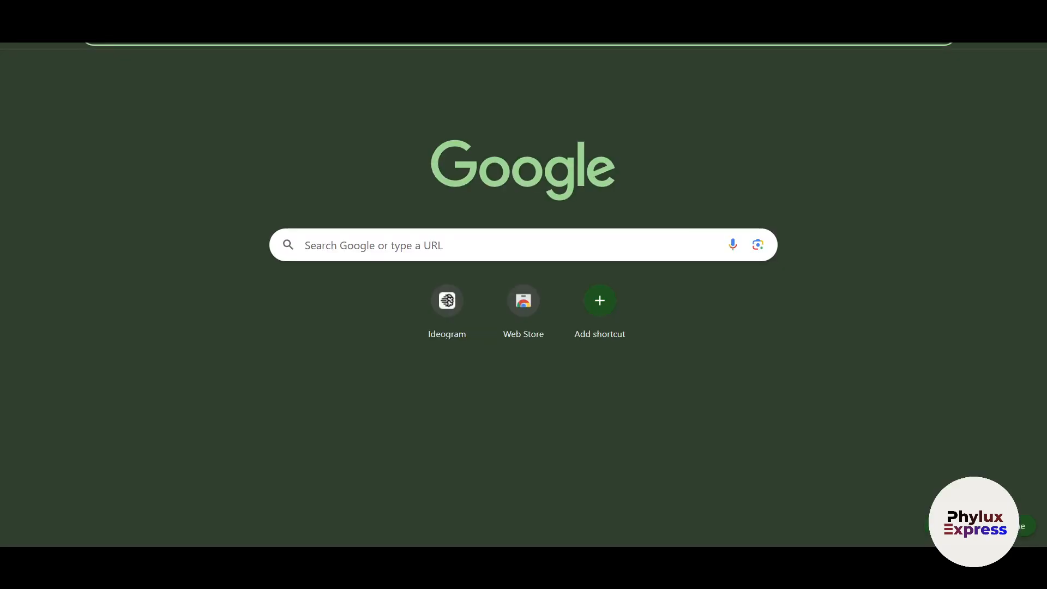
Step: Search the web for "GOOGLE DRIVE" and open the Google Drive sign-in result
text(google)
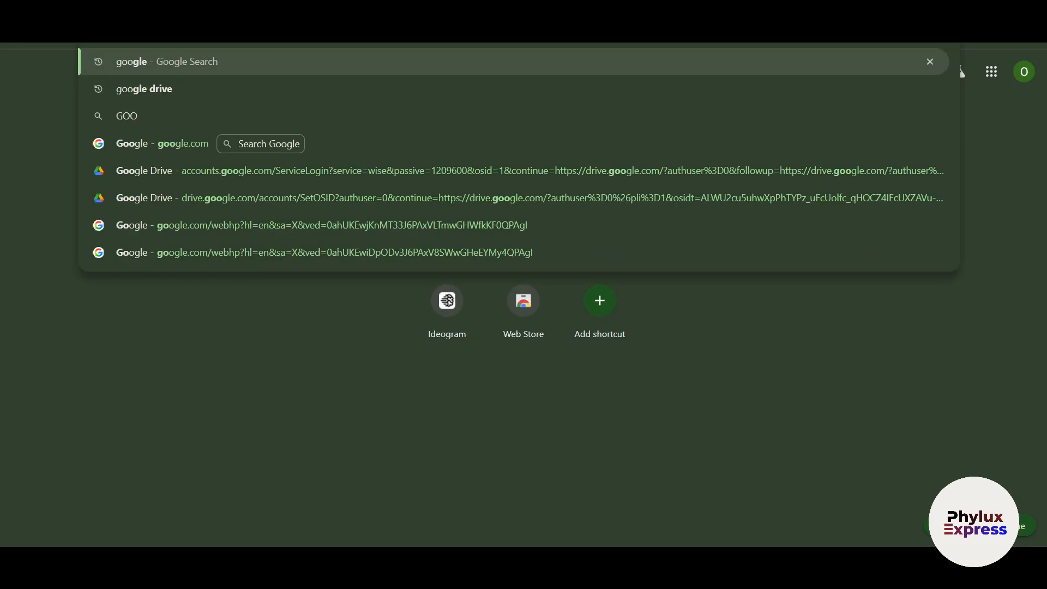
text( DRIVE)
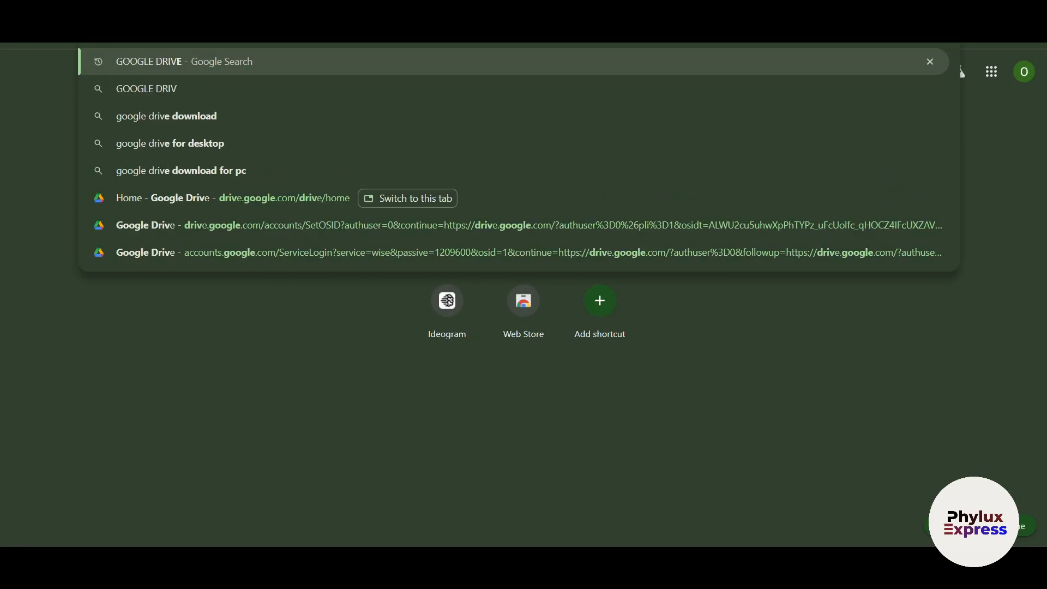
key(Return)
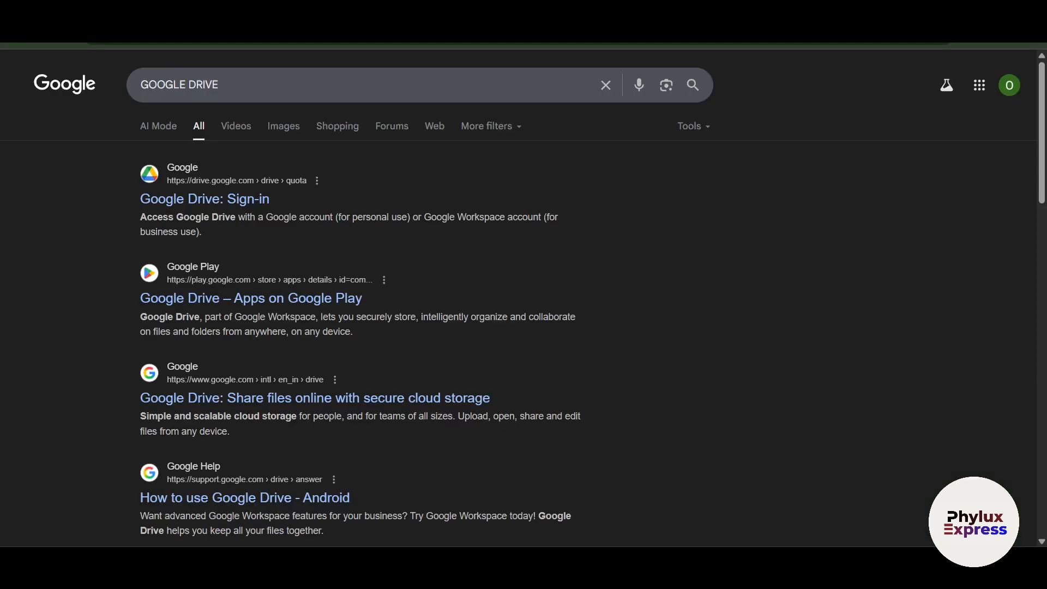
click(211, 200)
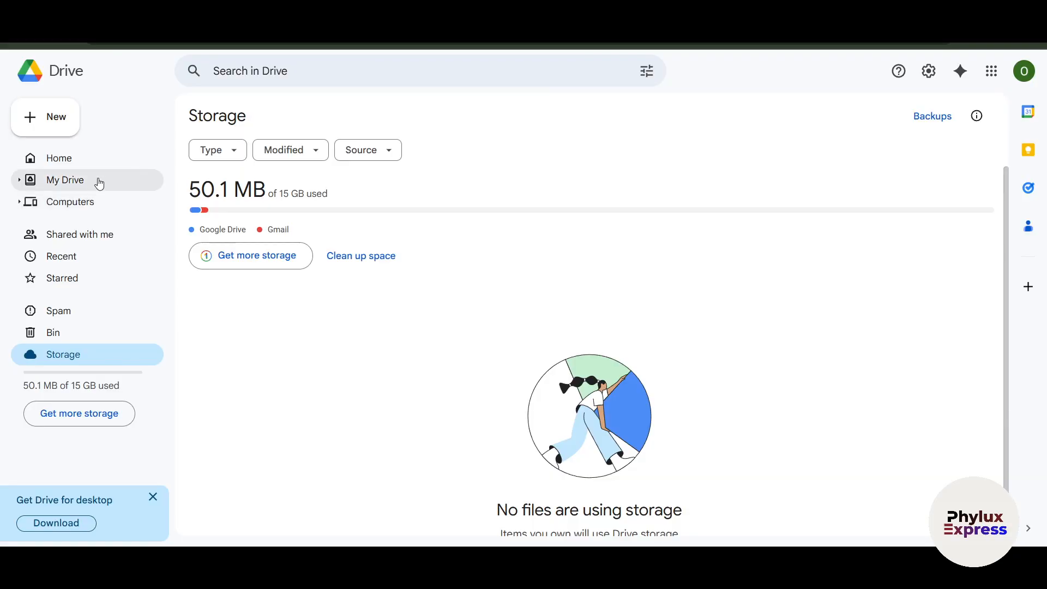
Step: Dismiss the file-moving tips and the Drive for desktop offer on Home, and go to My Drive
click(88, 158)
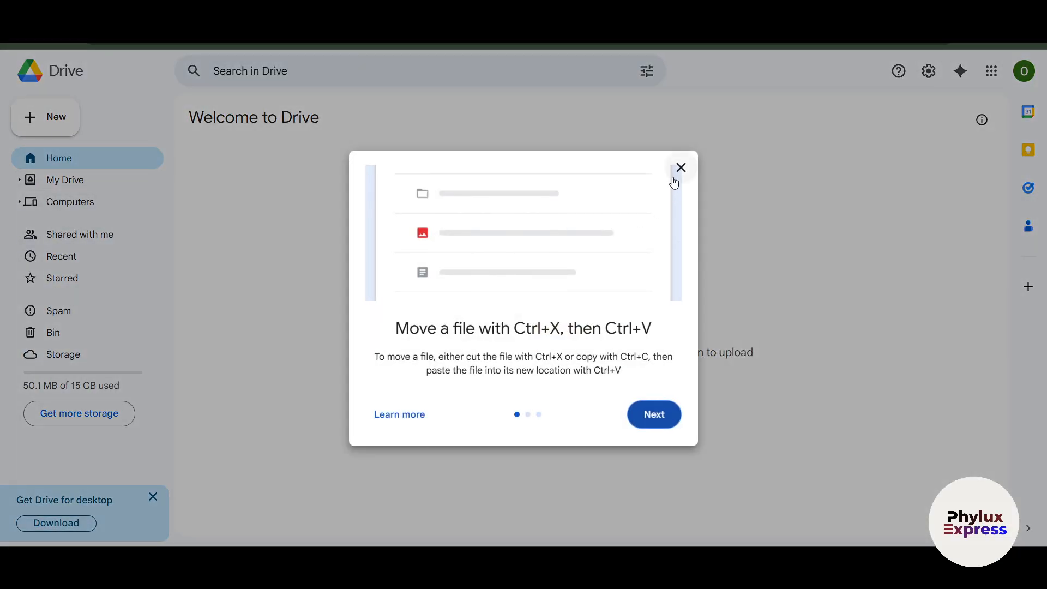
click(685, 166)
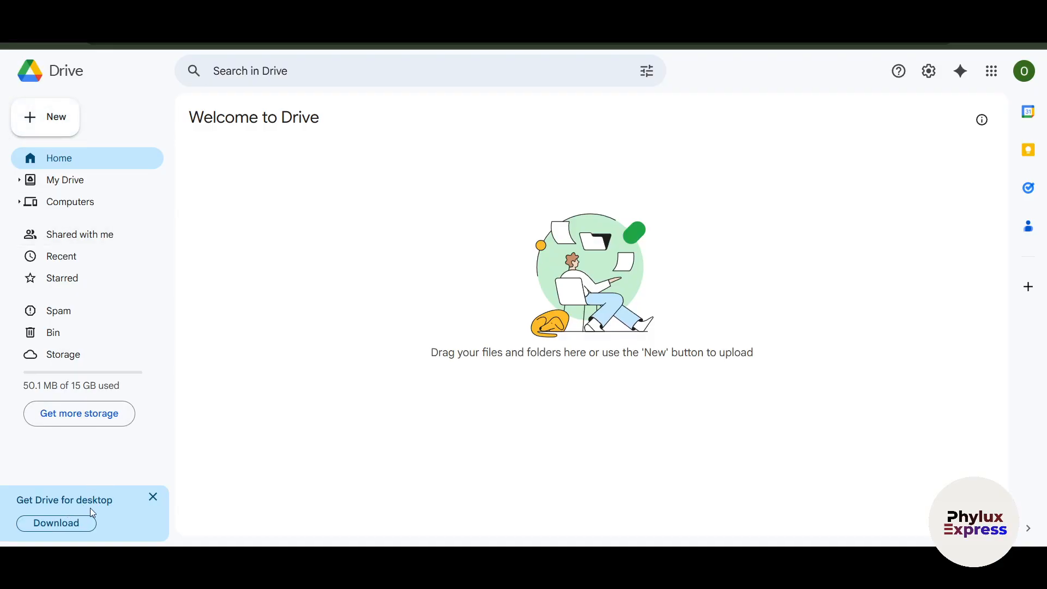
click(153, 496)
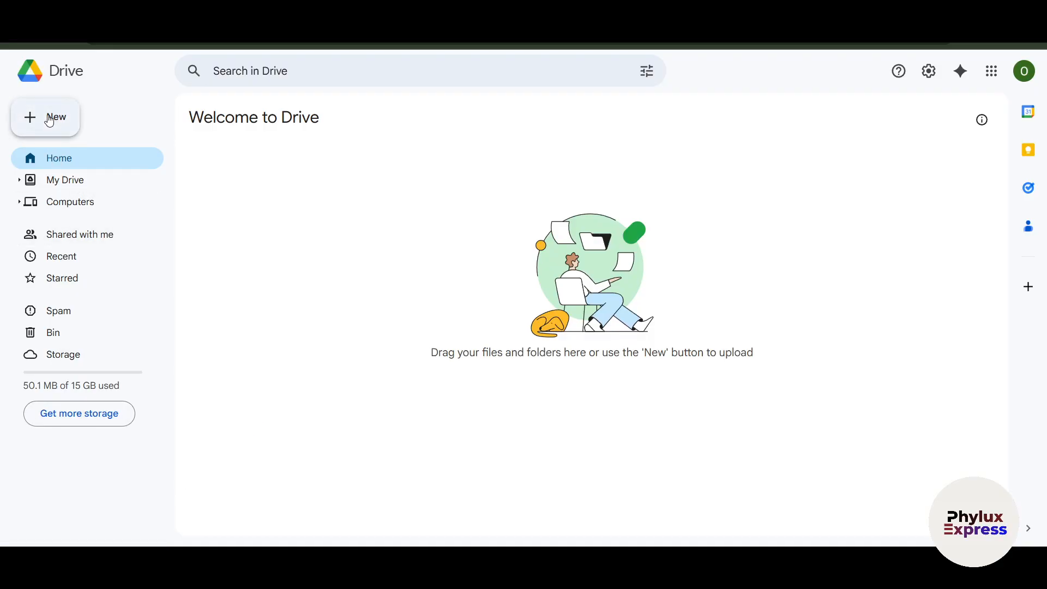
click(69, 186)
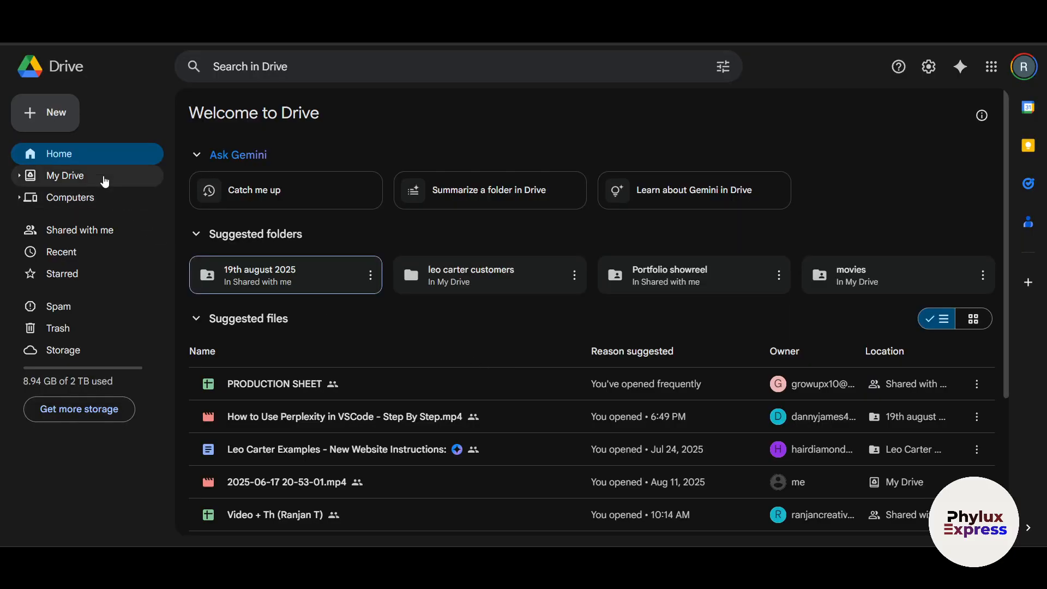
Step: Review the suggested folders and files on Home in both list and grid layout
scroll(572, 358, down, 3)
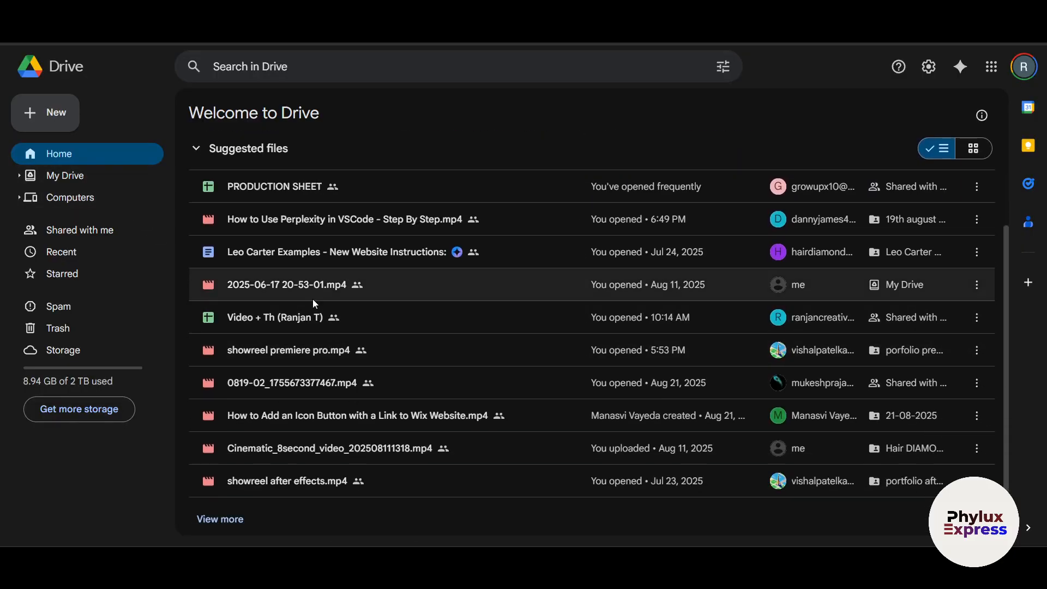
scroll(563, 269, up, 3)
scroll(561, 278, down, 2)
scroll(507, 322, up, 3)
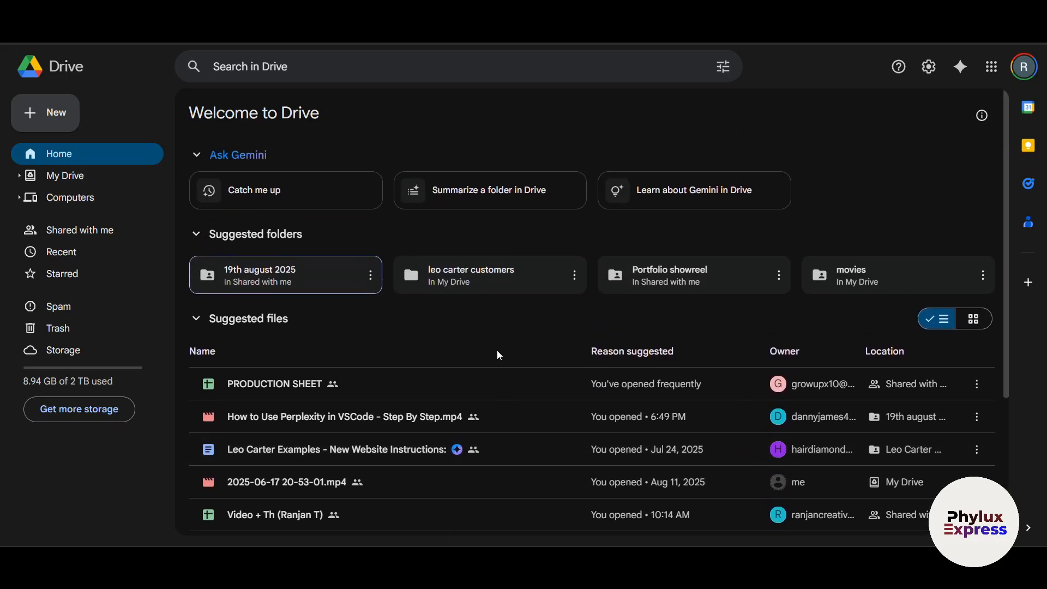
scroll(414, 234, down, 3)
scroll(272, 221, up, 3)
scroll(965, 261, down, 1)
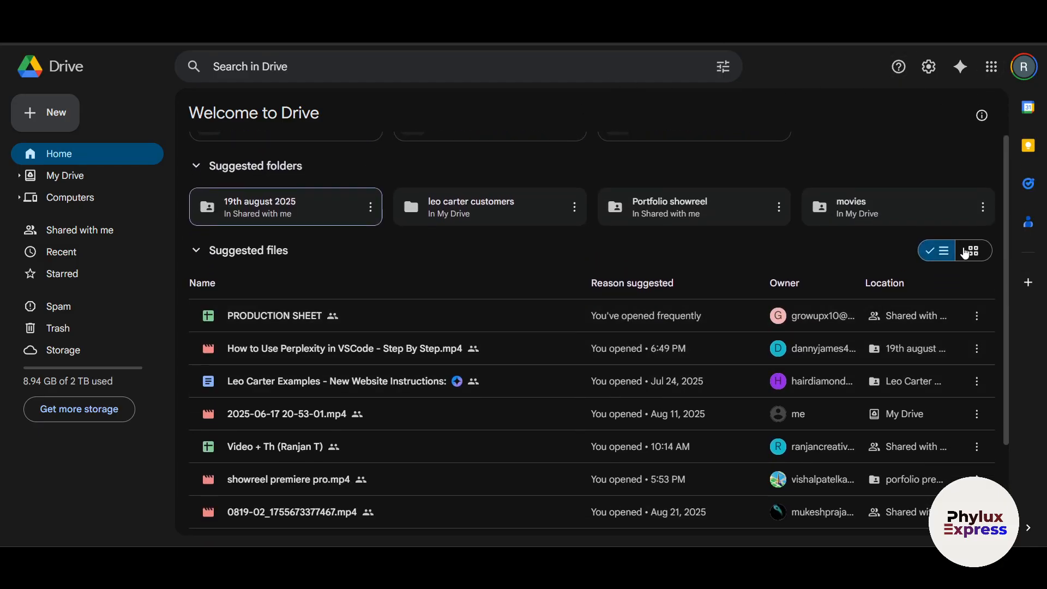
click(969, 249)
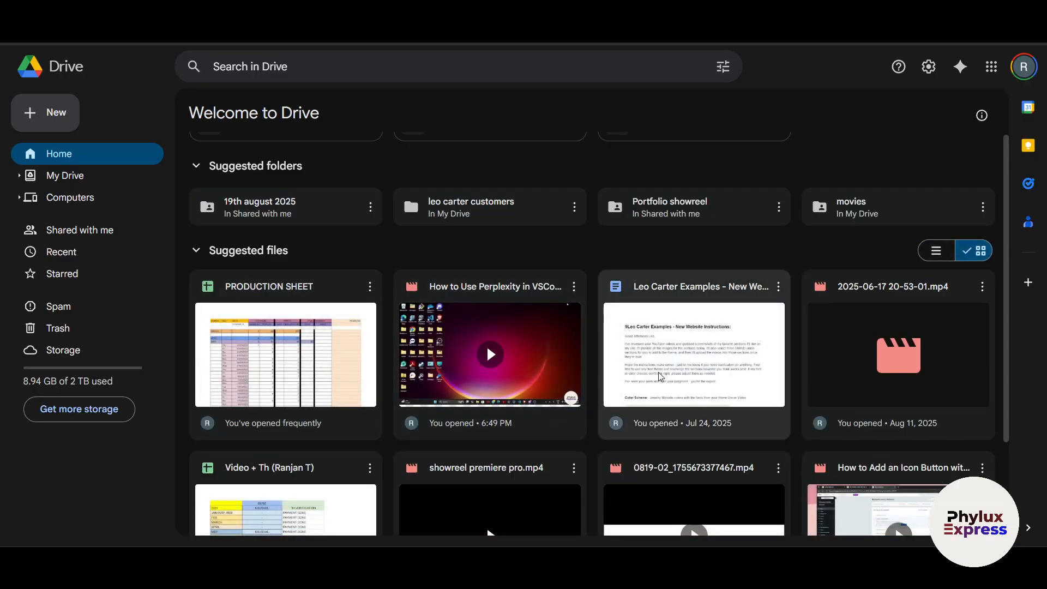
click(933, 252)
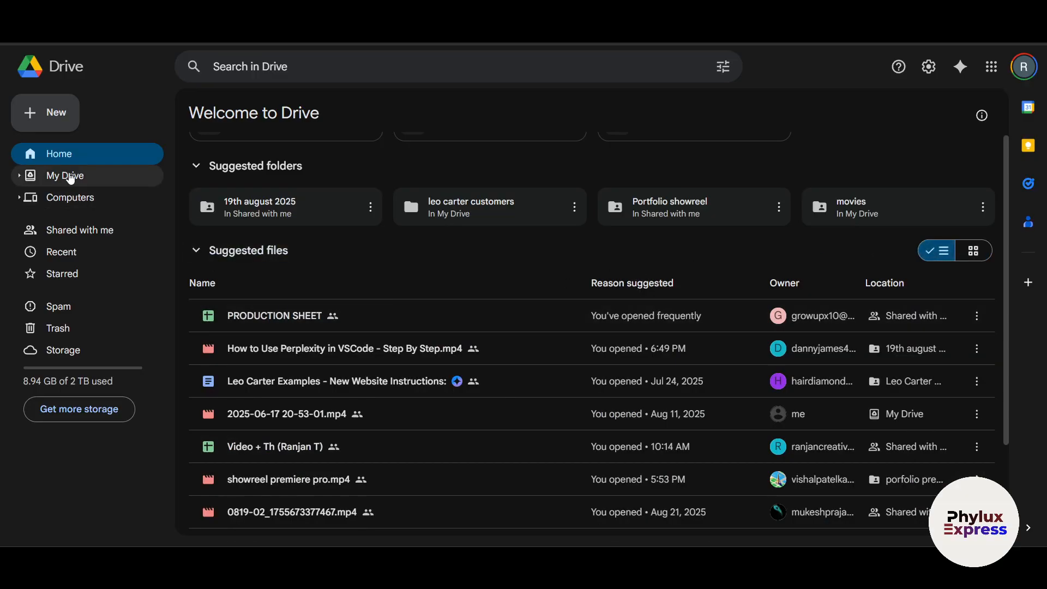
Step: Open My Drive and look through its files and folders
click(70, 178)
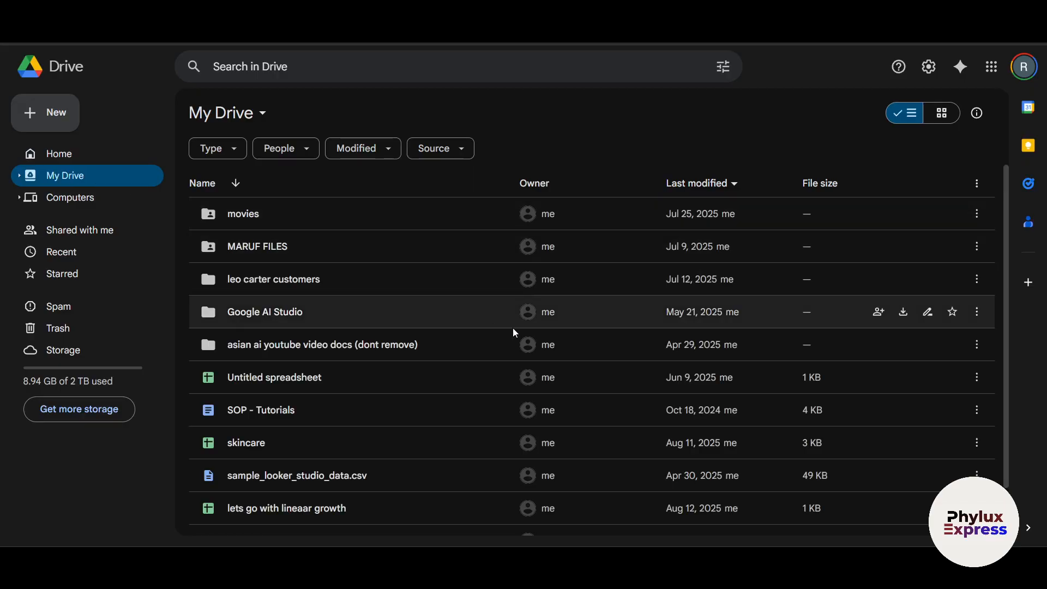
scroll(531, 390, down, 1)
scroll(444, 394, up, 1)
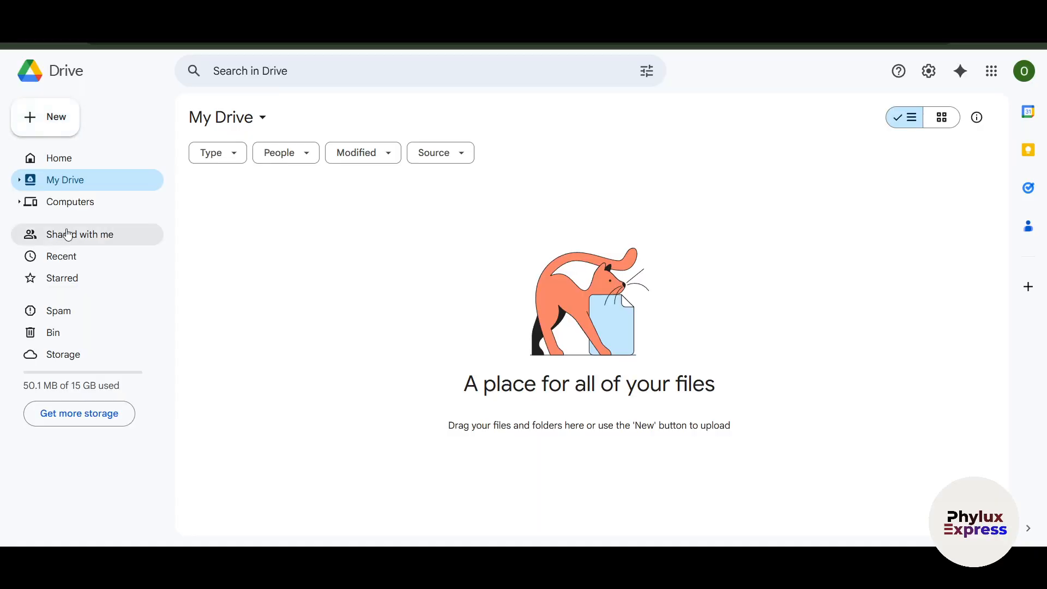
Step: View the Computers section and return to My Drive
click(80, 207)
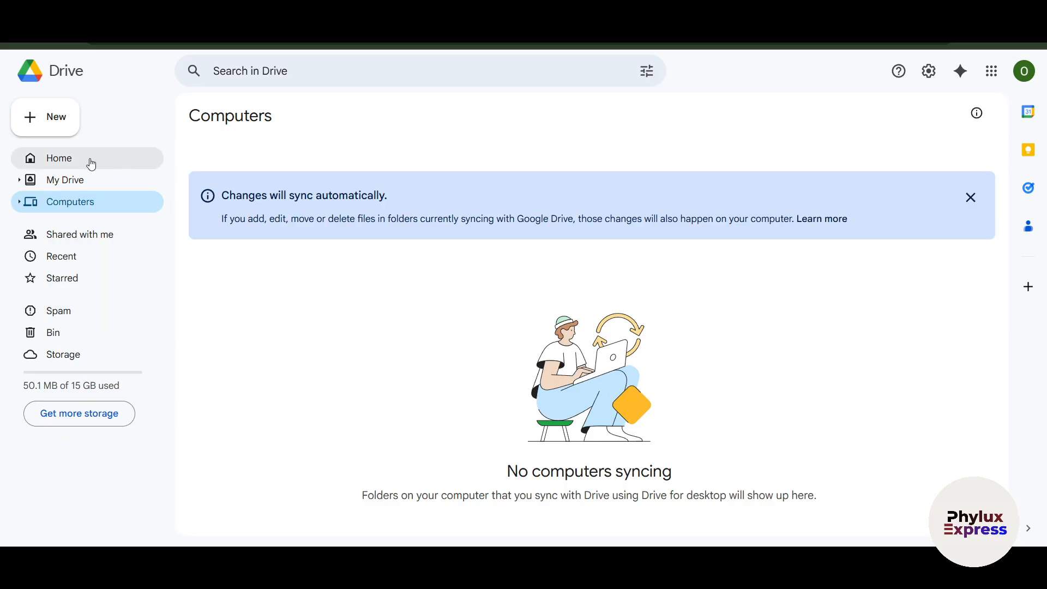
click(86, 180)
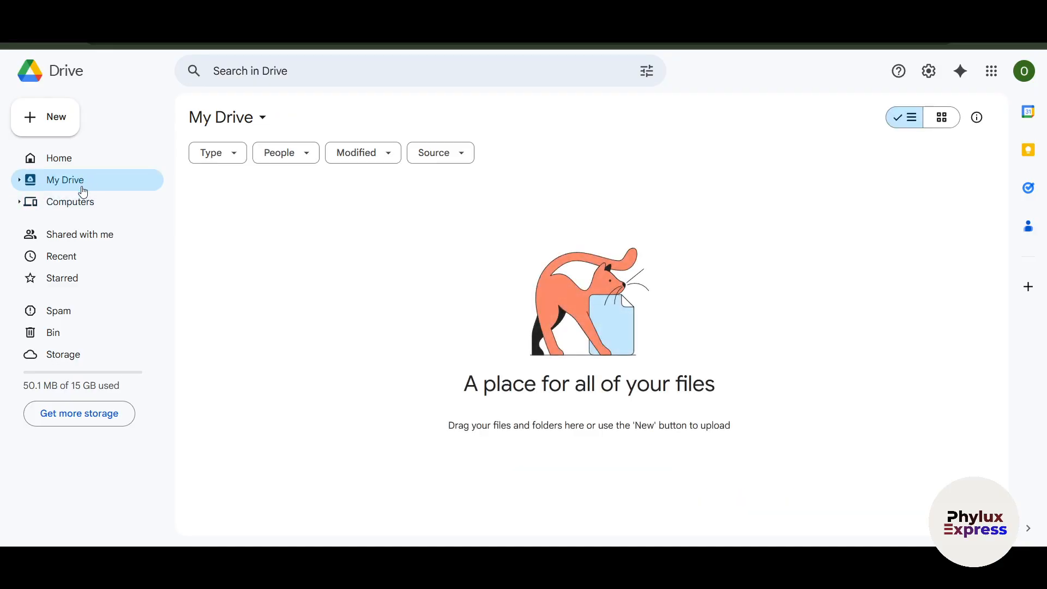
click(70, 166)
click(72, 182)
Step: Examine the options for creating folders and Google files or uploading items in My Drive
click(56, 120)
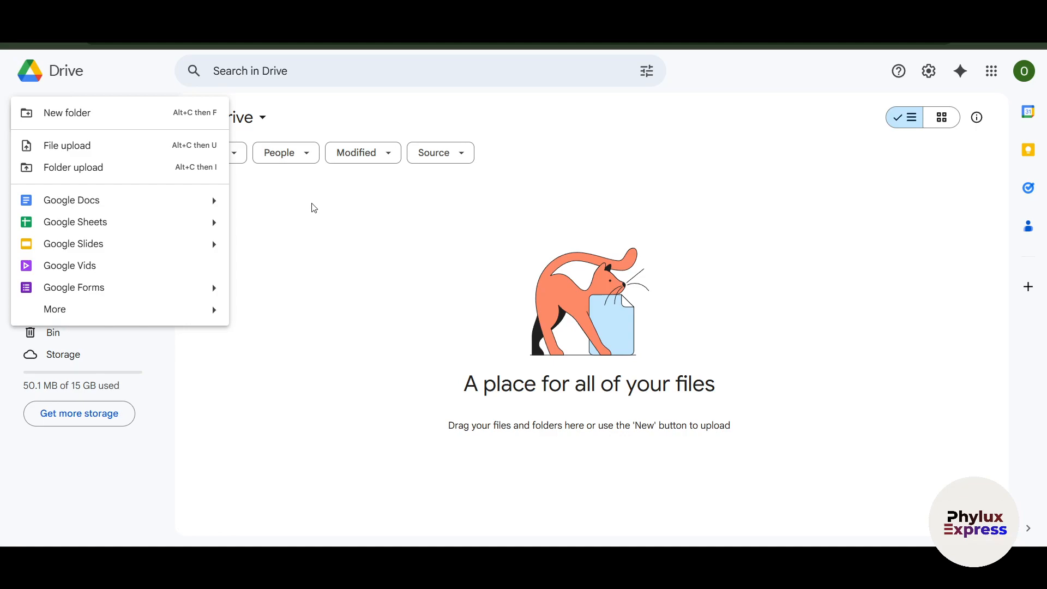
click(349, 229)
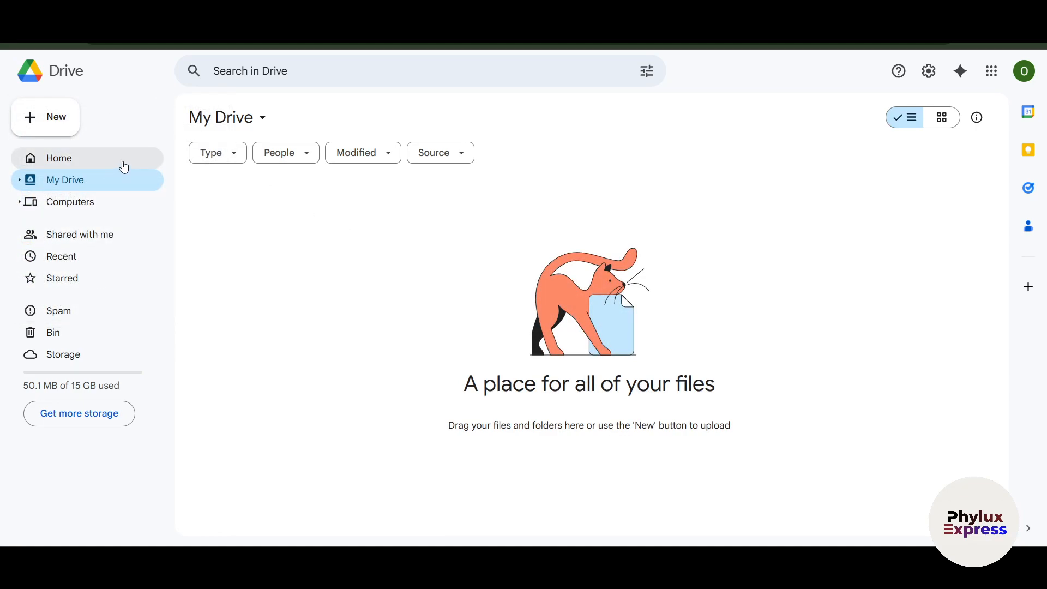
click(41, 111)
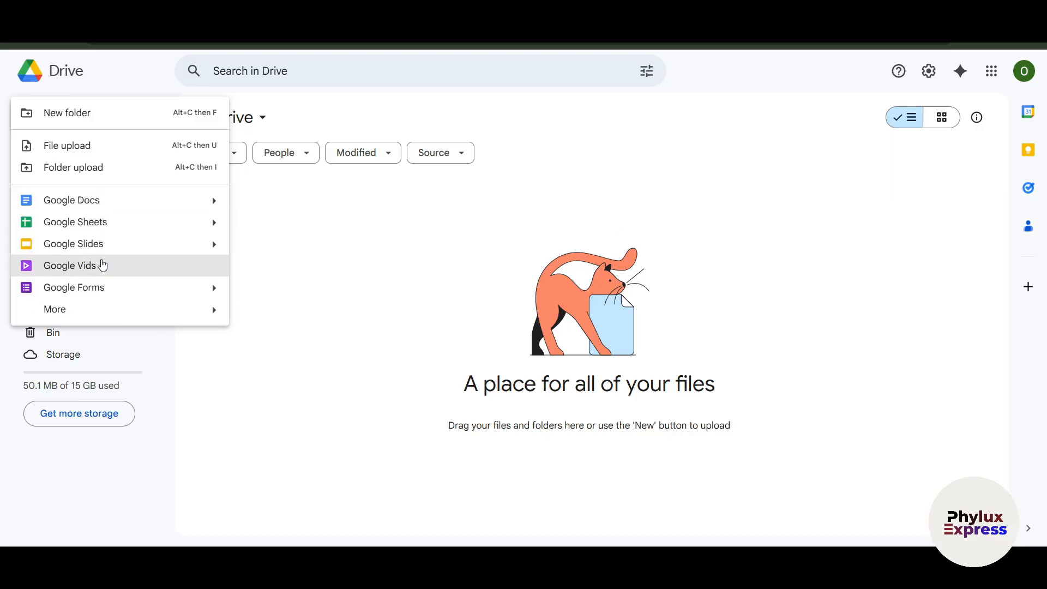
click(387, 236)
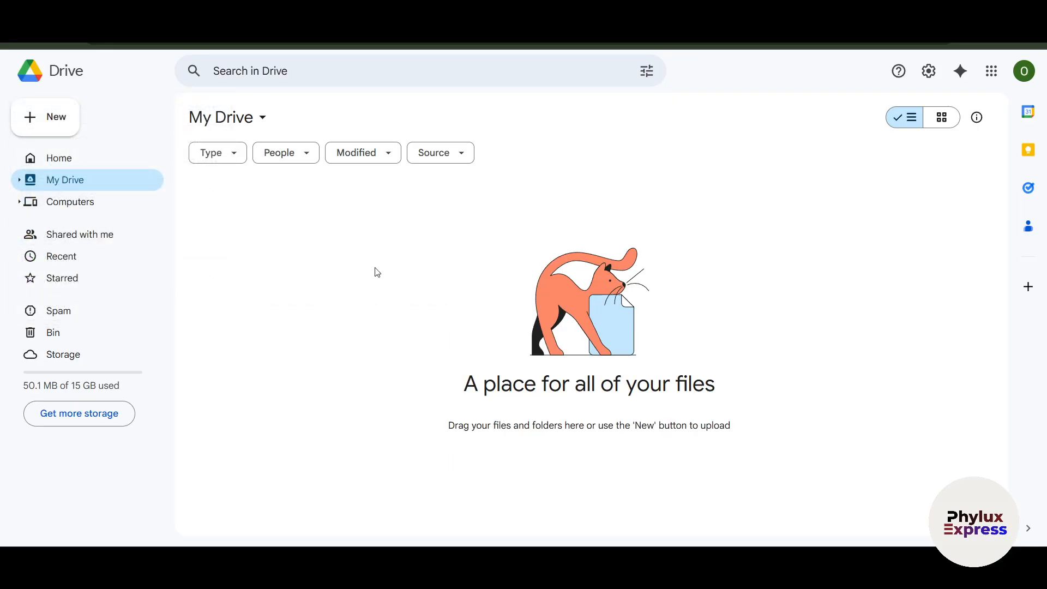
click(58, 119)
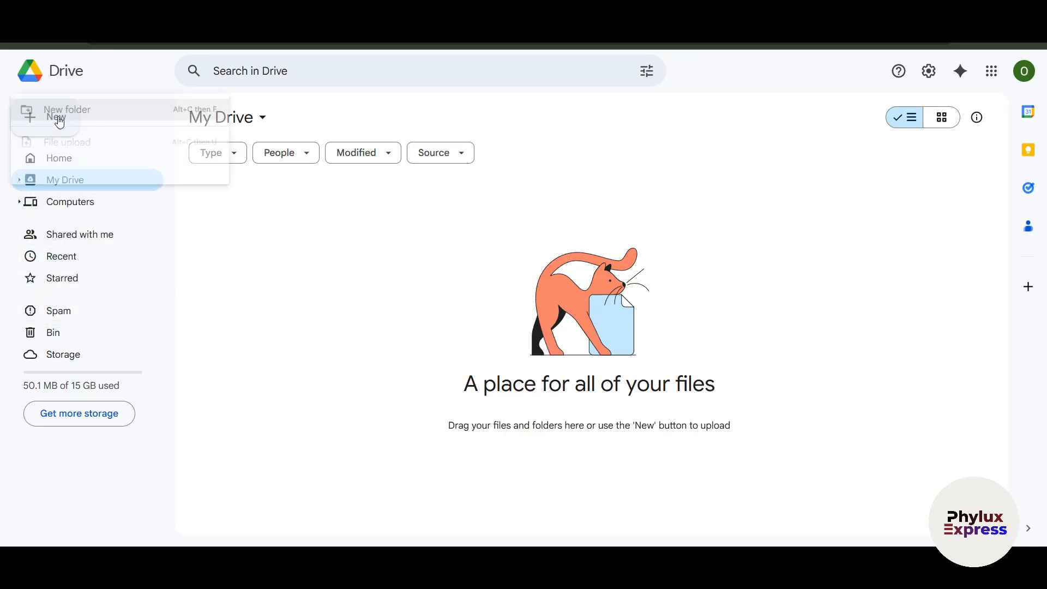
click(424, 361)
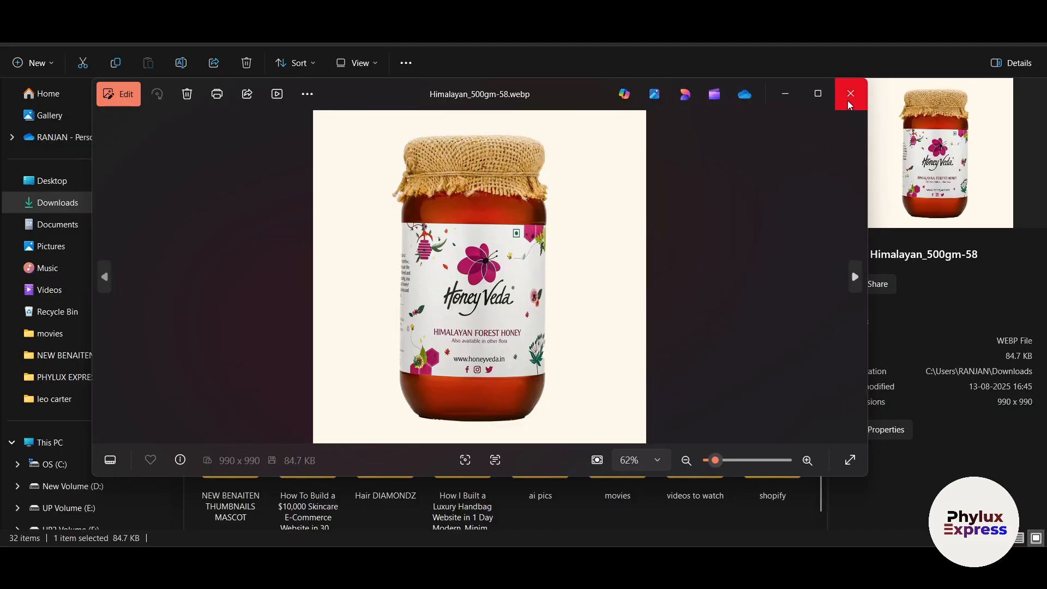
Step: Close the honey jar image preview and upload the Himalayan_500gm-58 image from the Downloads folder to My Drive
click(848, 104)
drag(308, 147, 443, 294)
key(alt+Tab)
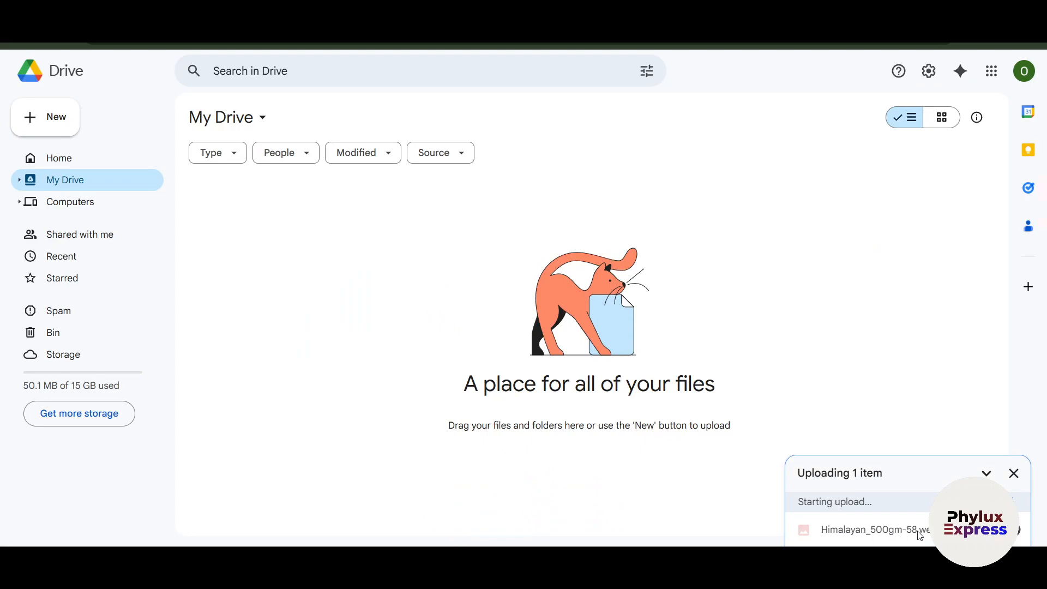
Step: Start a file upload in My Drive and choose the Himalayan_500gm-58 image from the computer
right_click(410, 201)
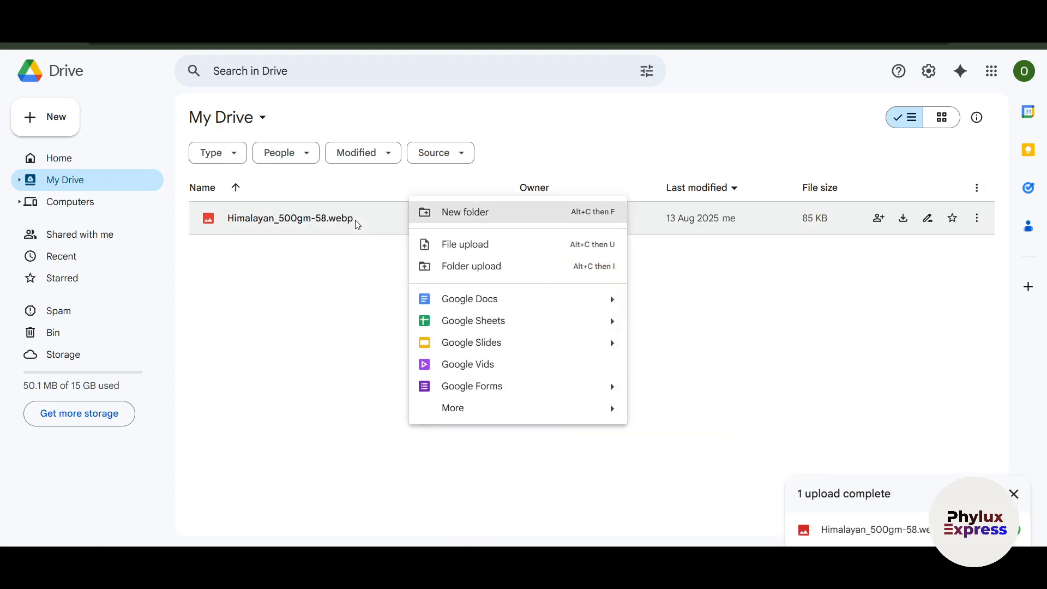
click(321, 263)
right_click(357, 271)
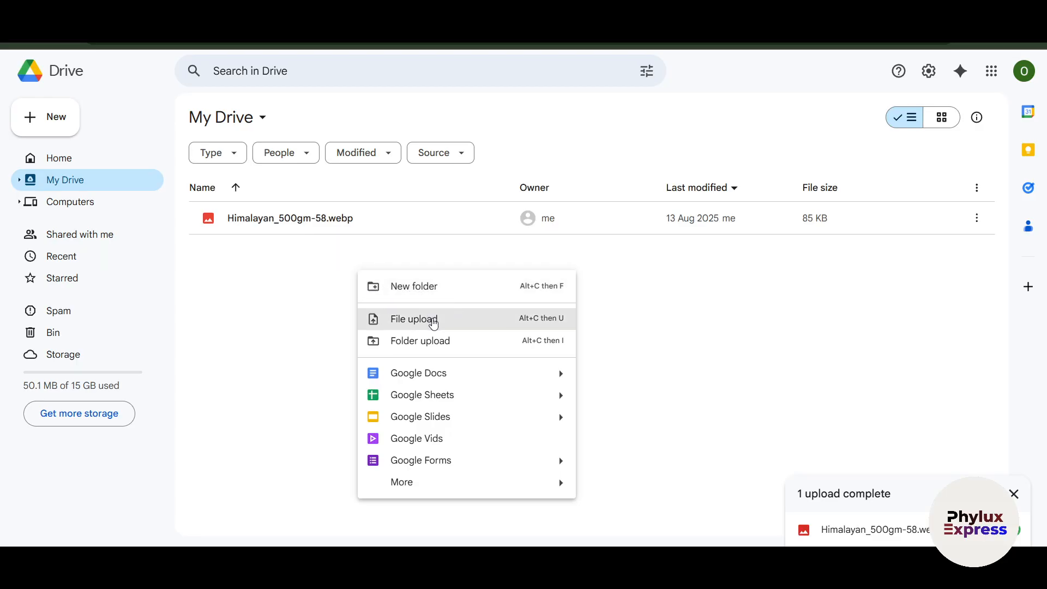
click(433, 324)
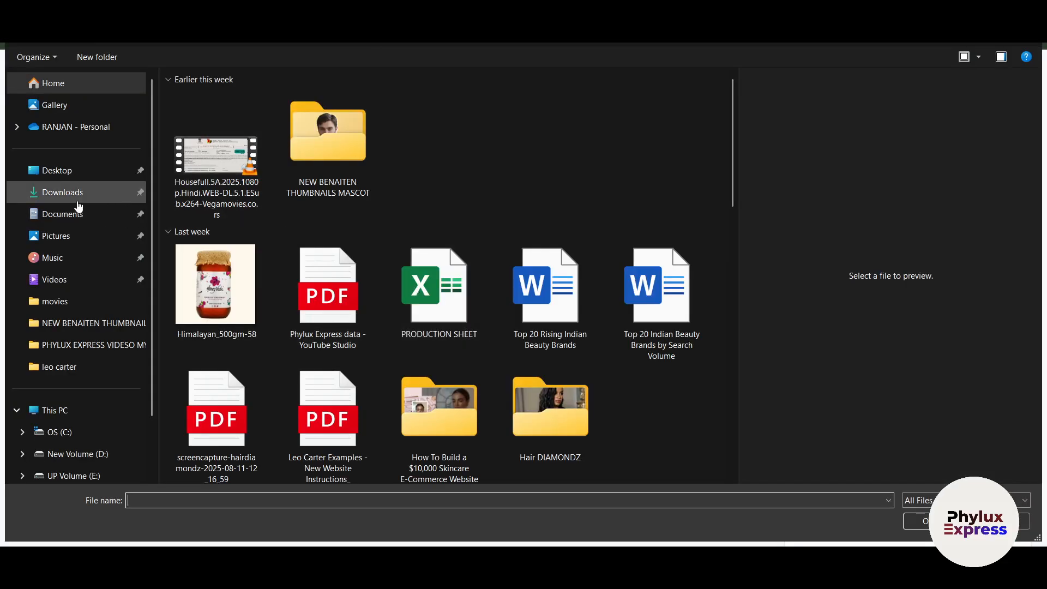
click(215, 284)
click(939, 522)
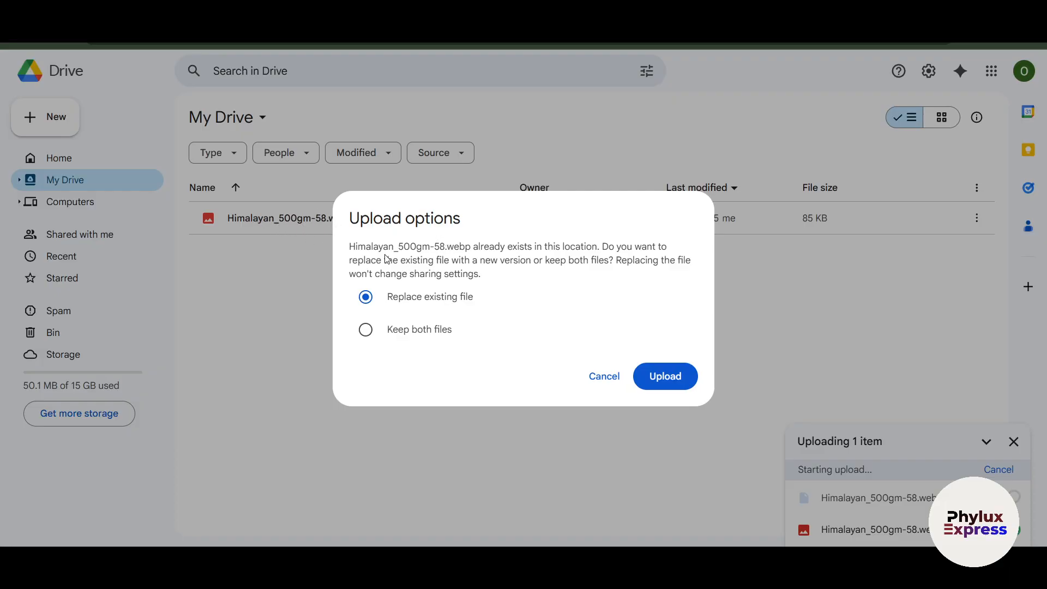
Step: Upload the duplicate image with Keep both files and dismiss the upload status
click(366, 330)
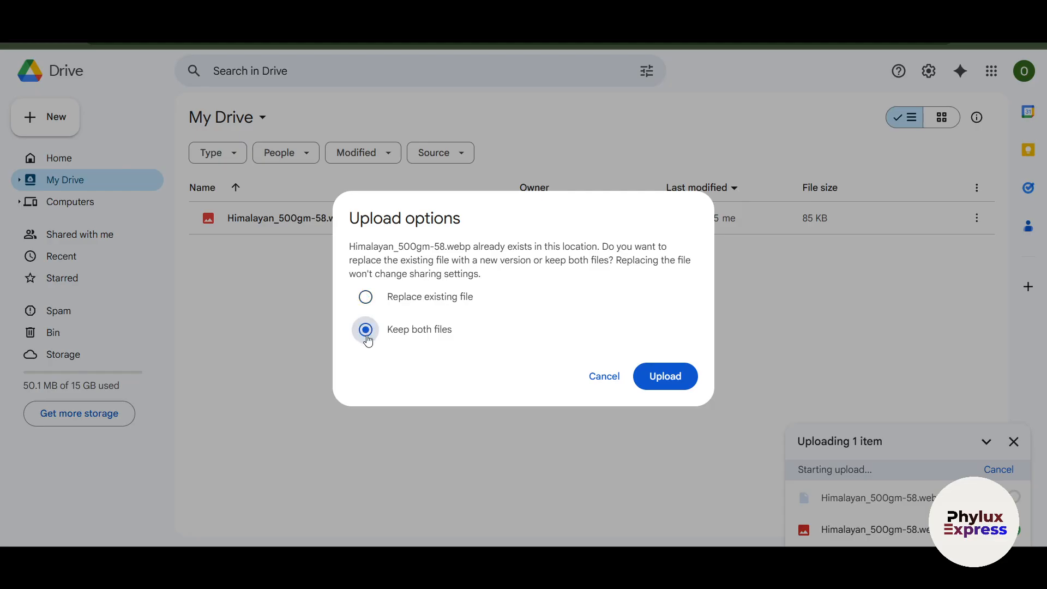
click(665, 376)
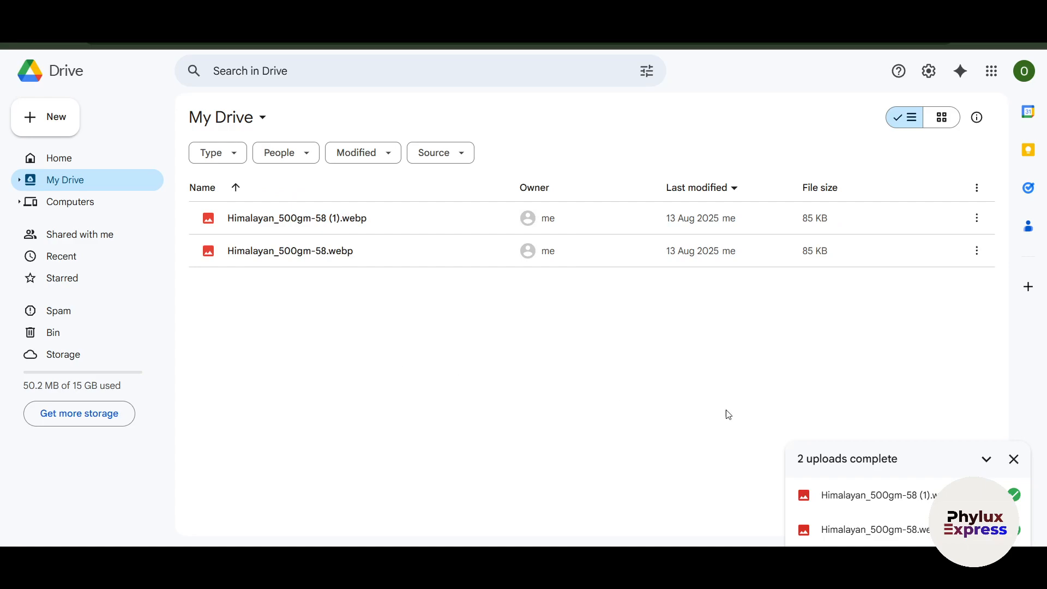
click(1014, 459)
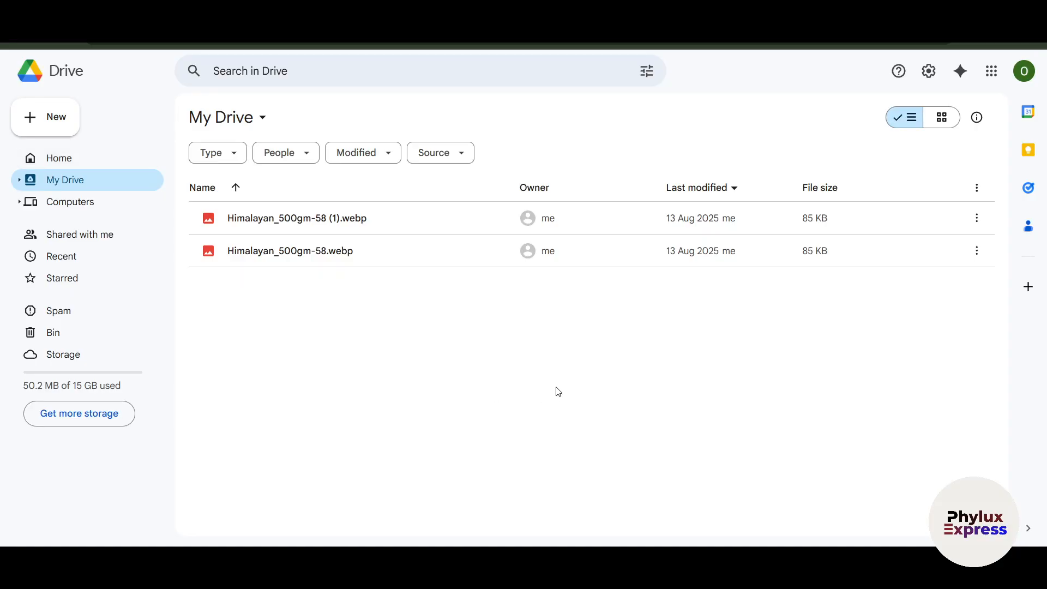
right_click(372, 312)
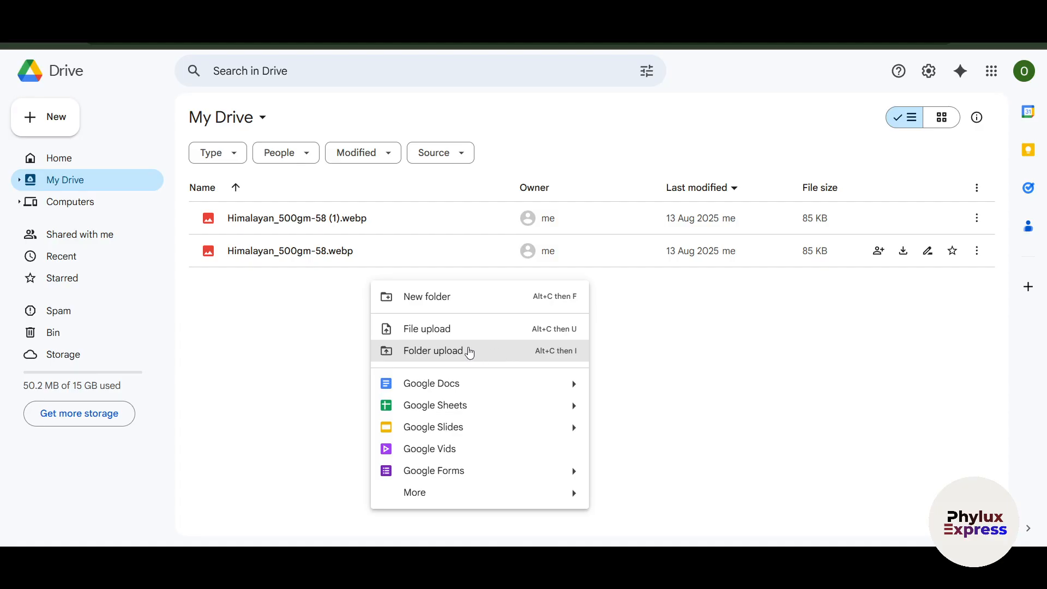
click(458, 352)
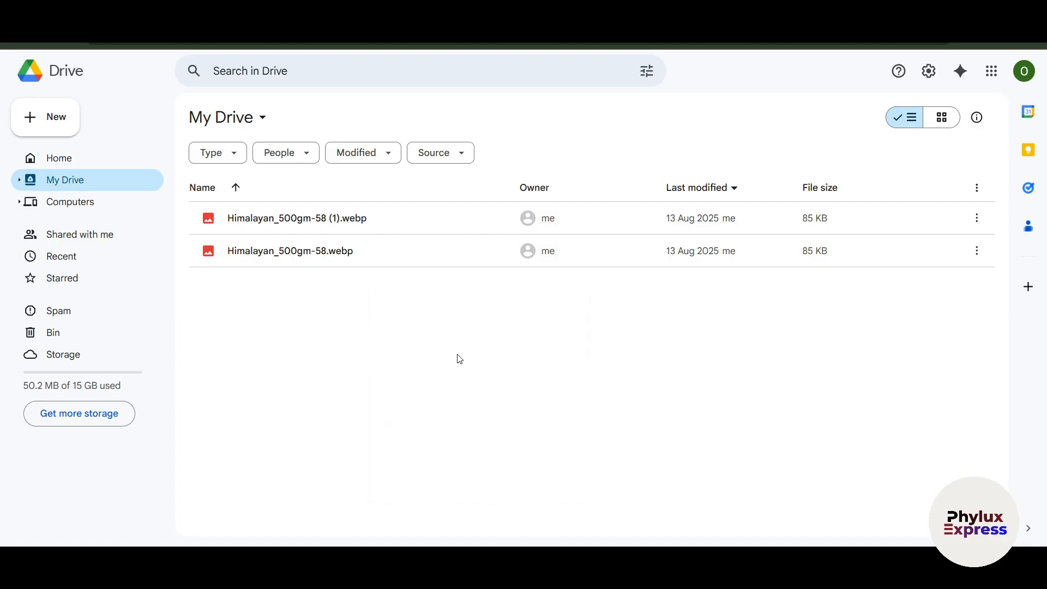
scroll(396, 402, down, 5)
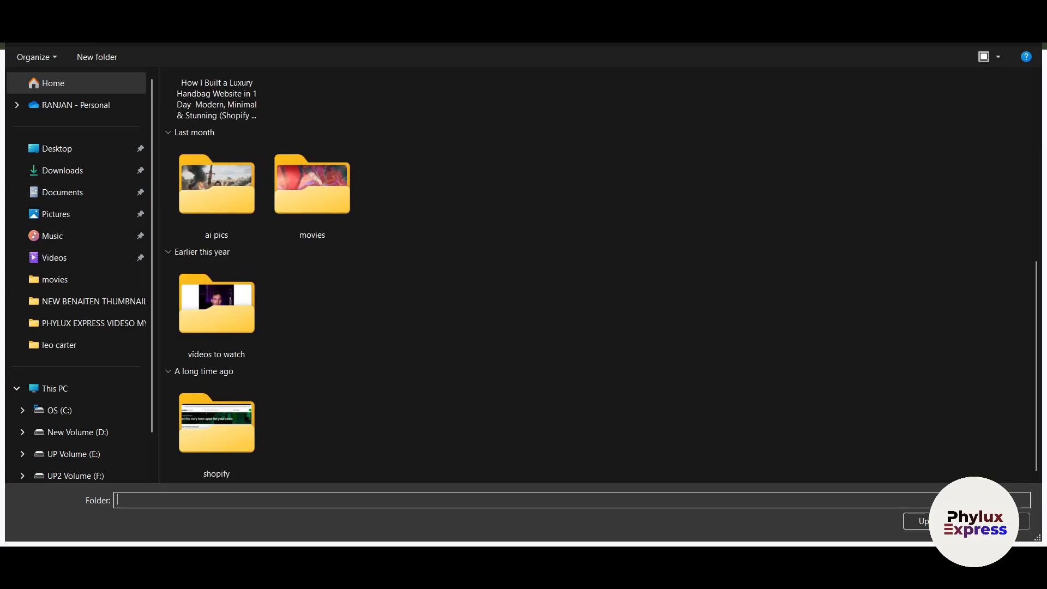
click(1029, 11)
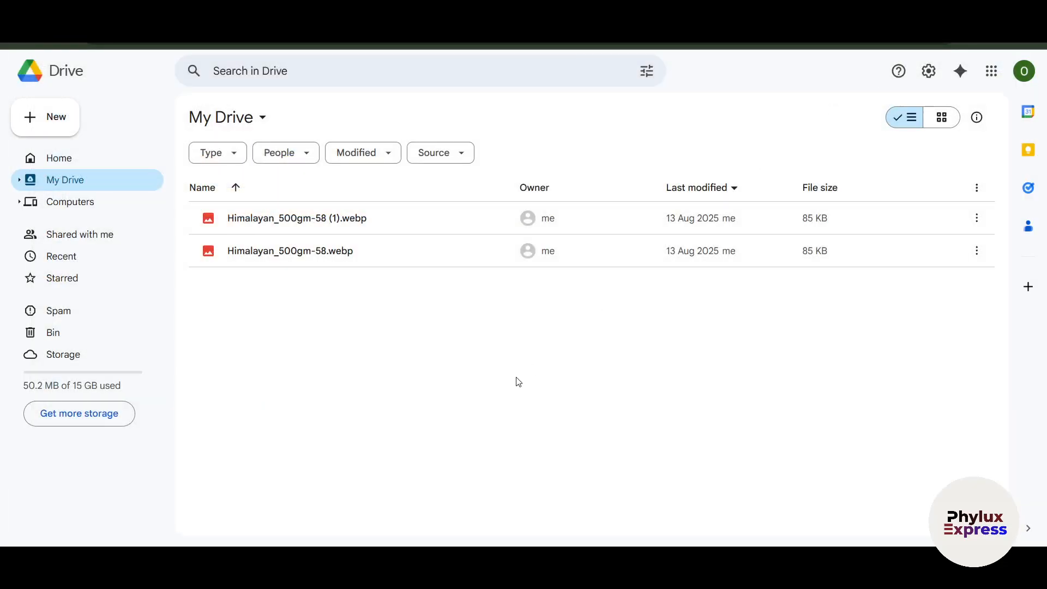
Step: Select Himalayan_500gm-58.webp in My Drive and review its sharing options, closing them without changes
click(400, 224)
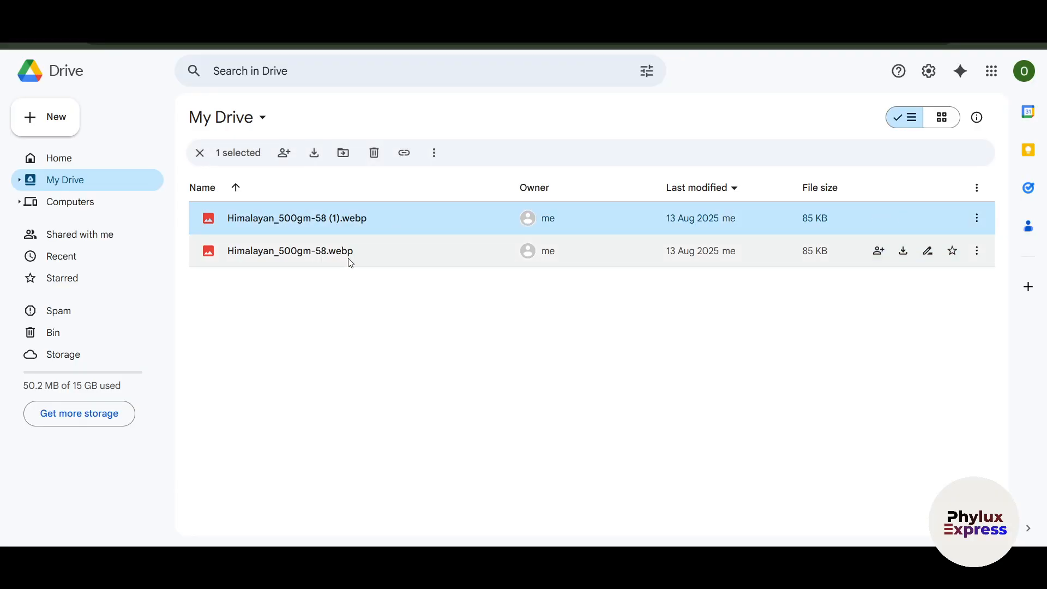
click(366, 243)
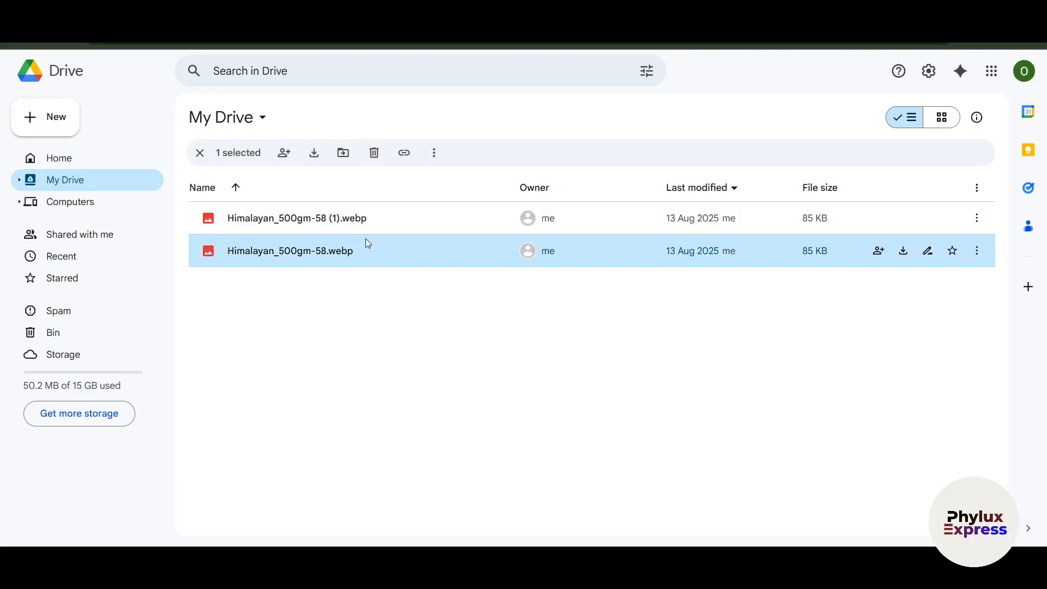
click(284, 156)
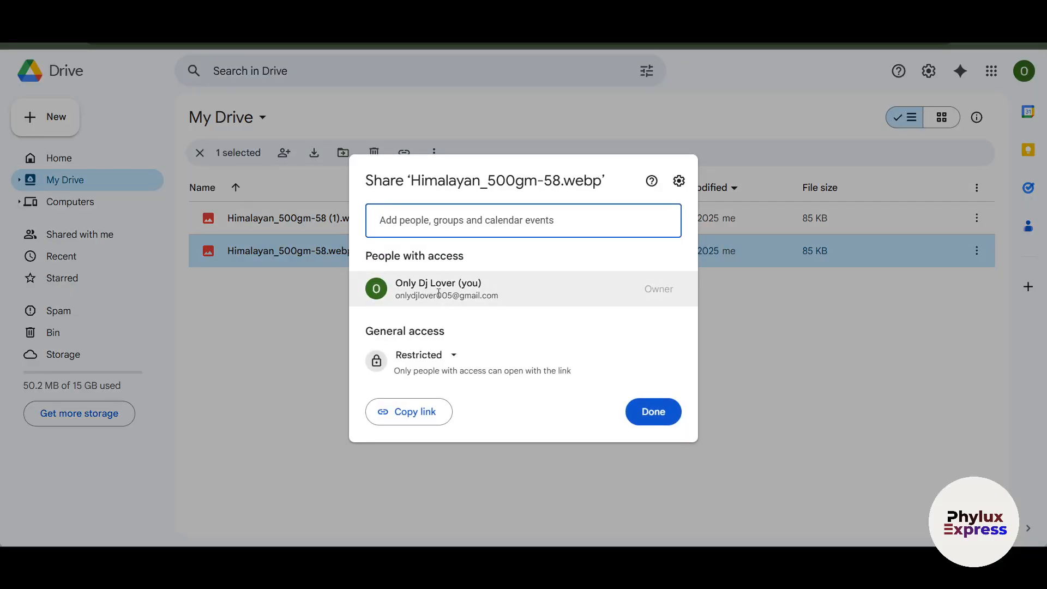
click(811, 379)
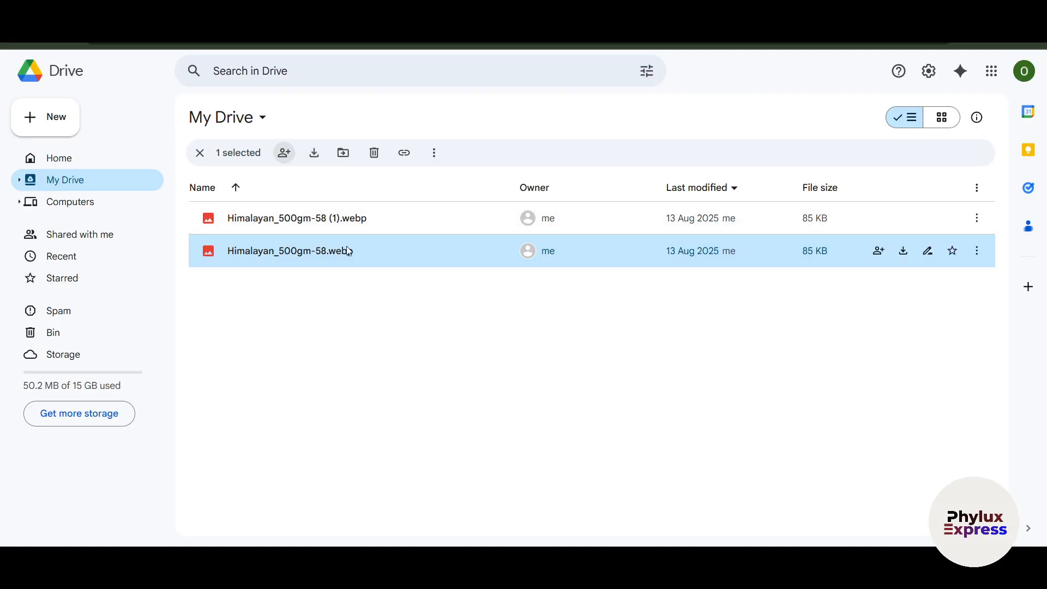
Step: Show My Drive as a grid and download the selected Himalayan_500gm-58 image, opening the downloaded copy briefly
click(941, 117)
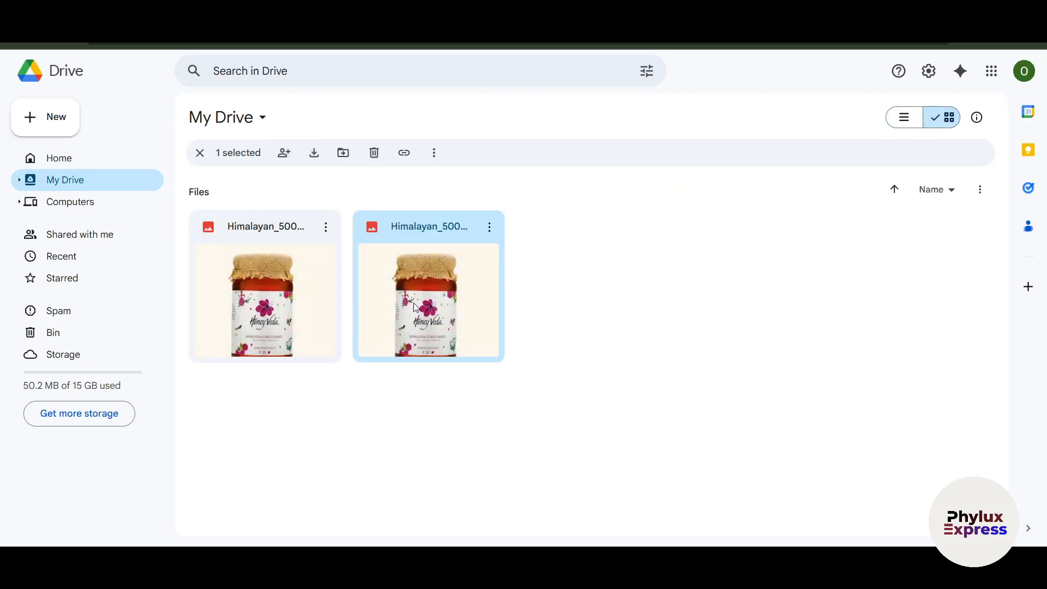
click(322, 159)
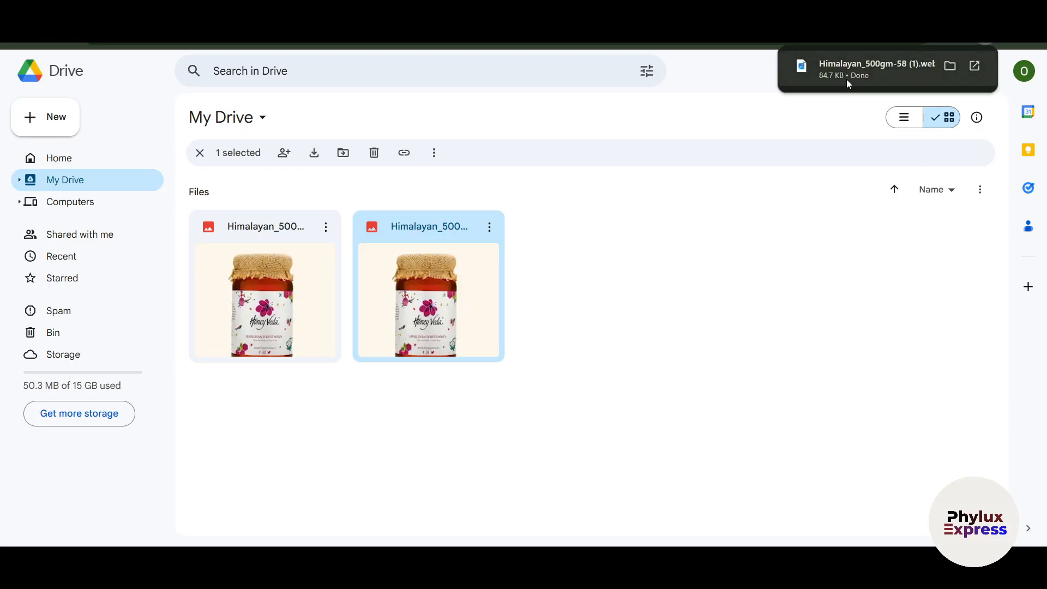
click(878, 75)
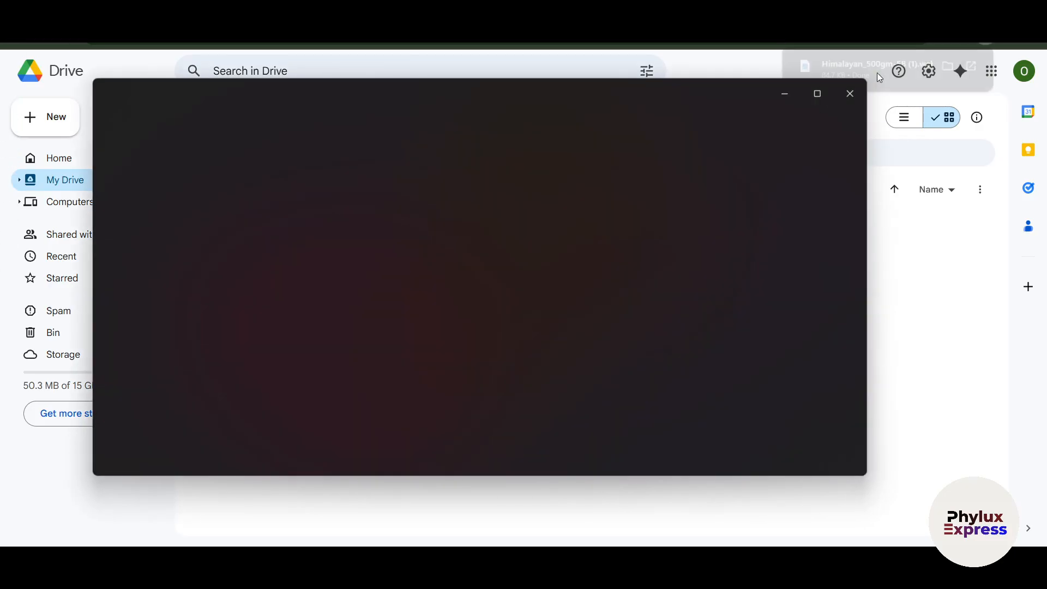
click(852, 97)
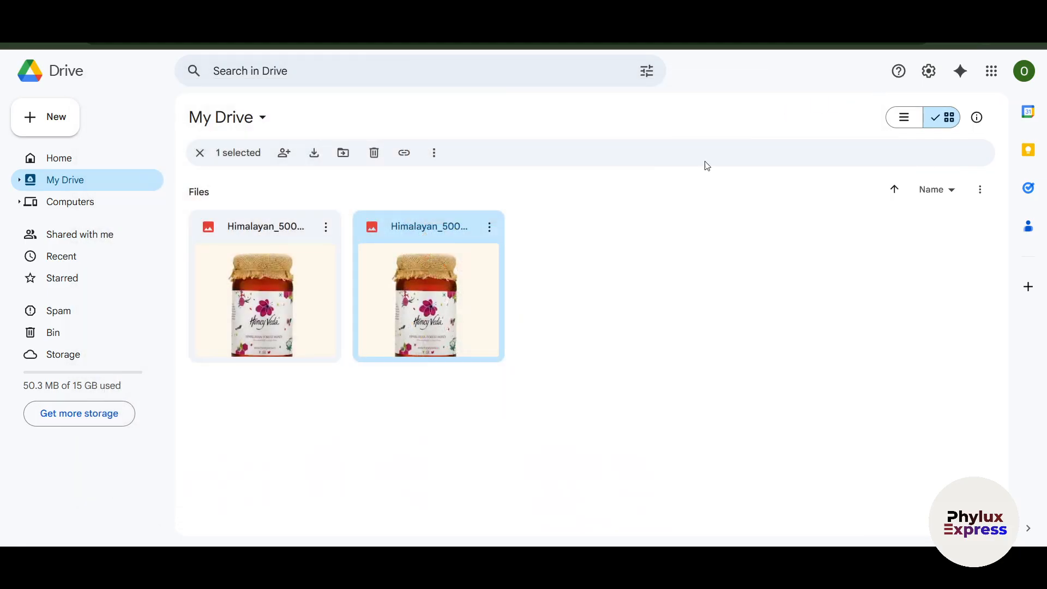
click(345, 162)
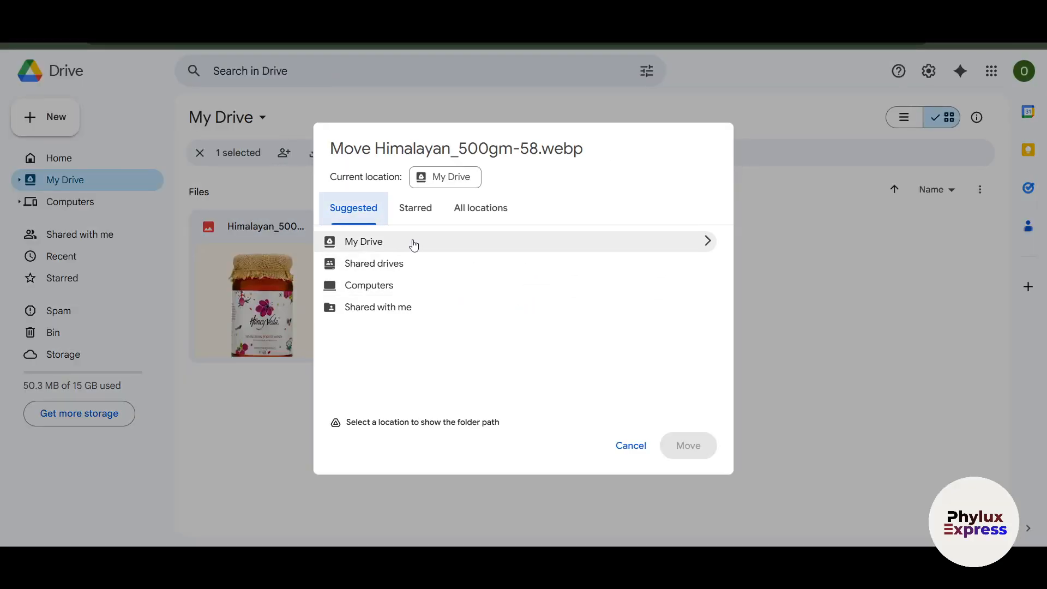
click(629, 445)
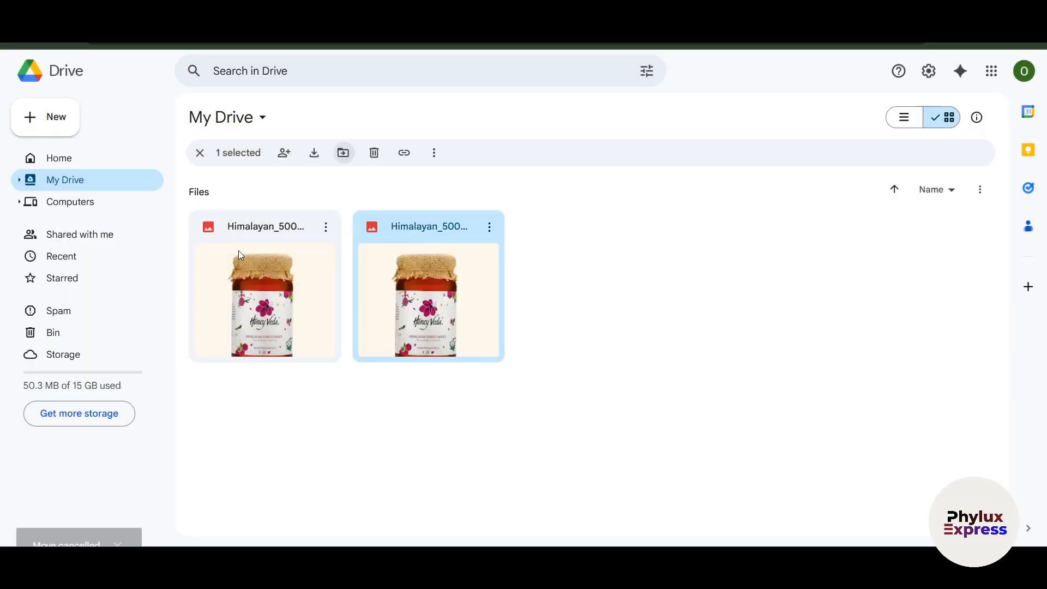
click(200, 155)
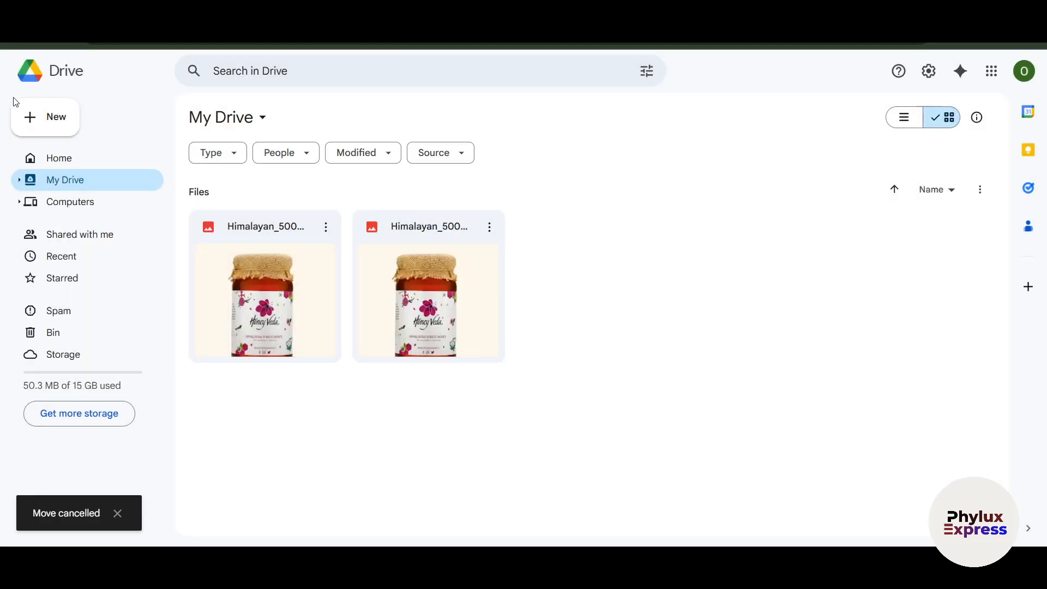
Step: Create a new folder named FOLDER 1 in My Drive
click(50, 118)
click(81, 117)
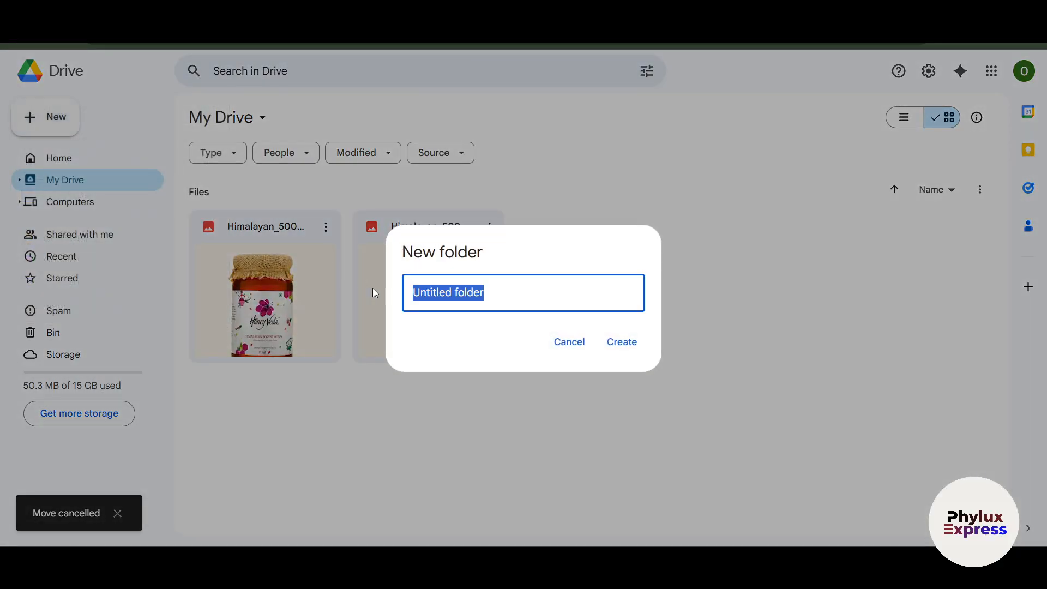
text(FOLDER)
key(Escape)
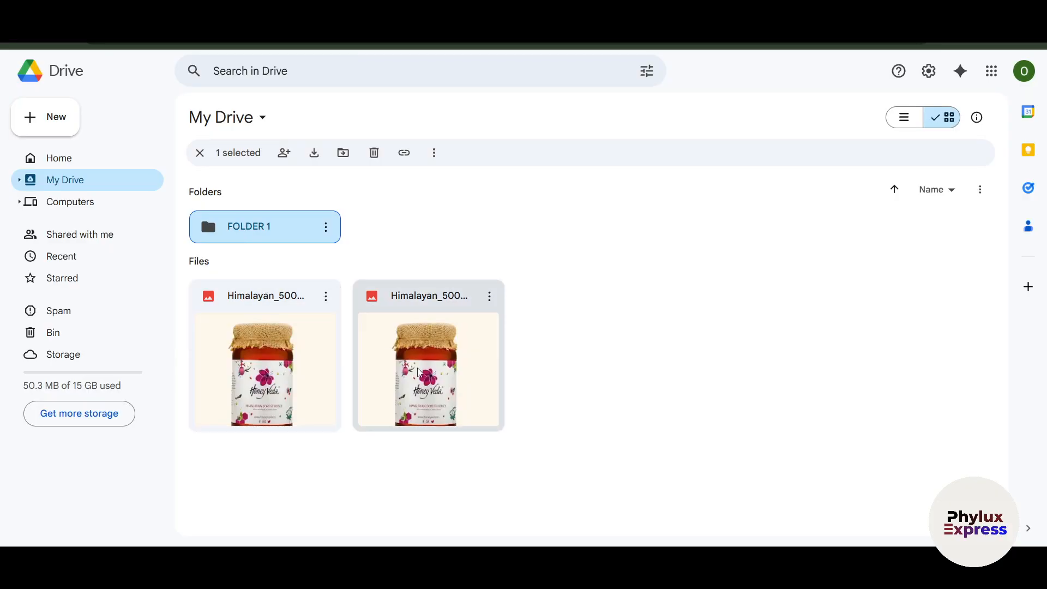
Step: Move Himalayan_500gm-58.webp from My Drive into FOLDER 1
click(450, 353)
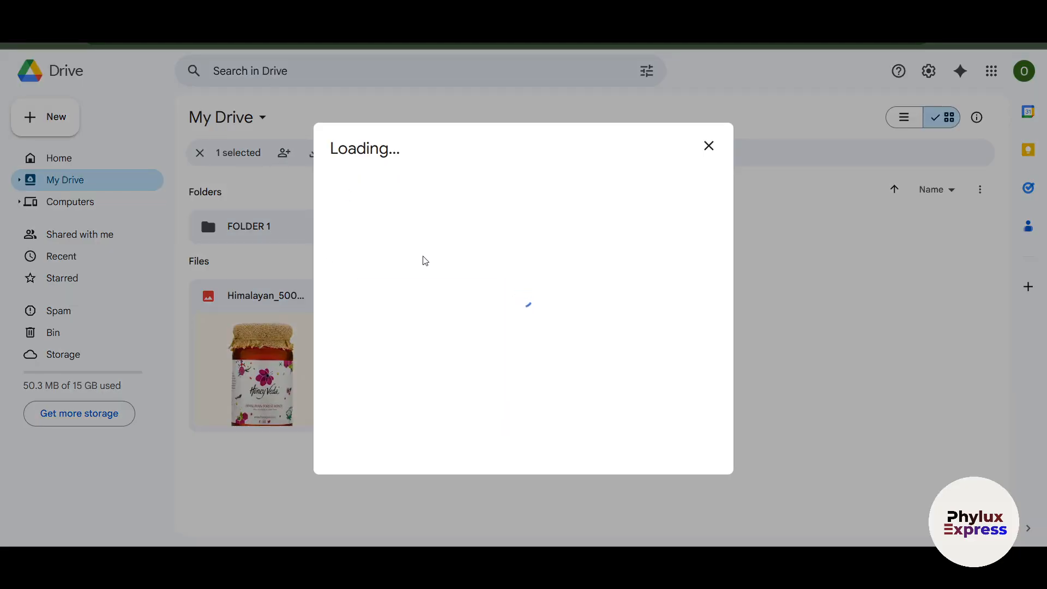
mouse_move(397, 252)
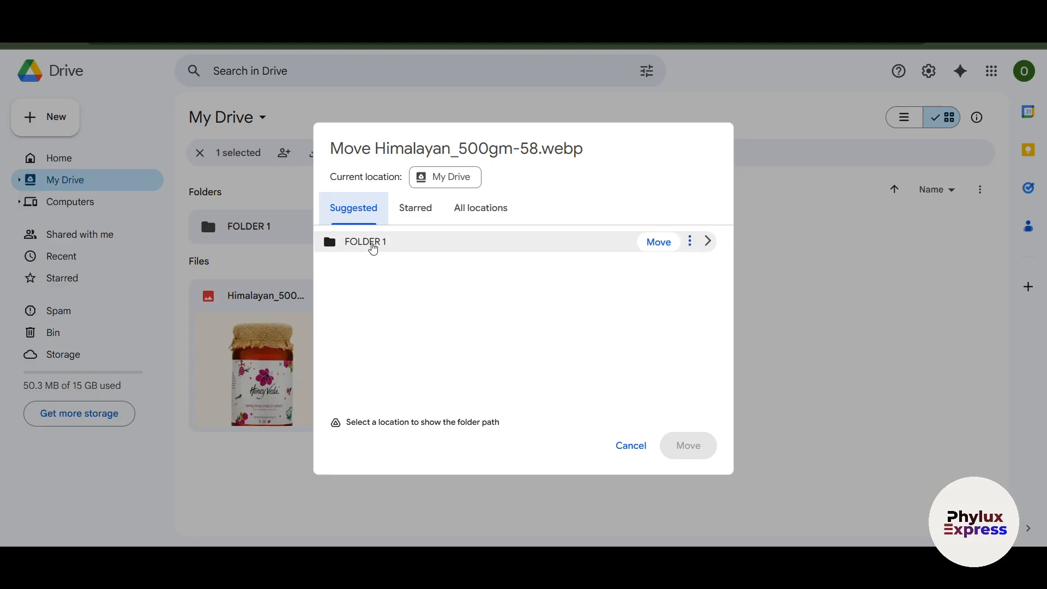
click(385, 244)
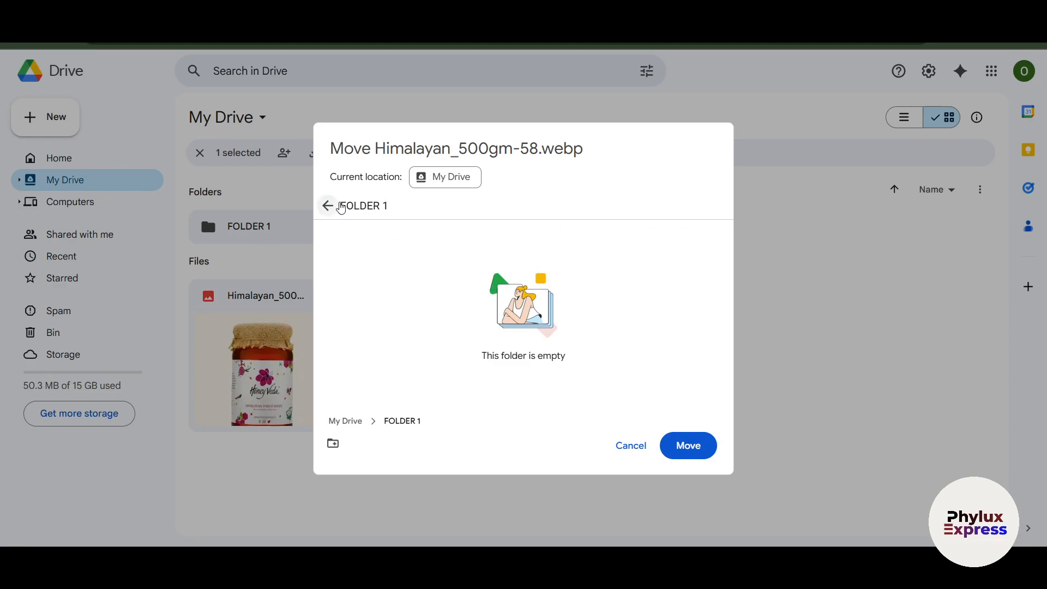
click(327, 206)
click(643, 245)
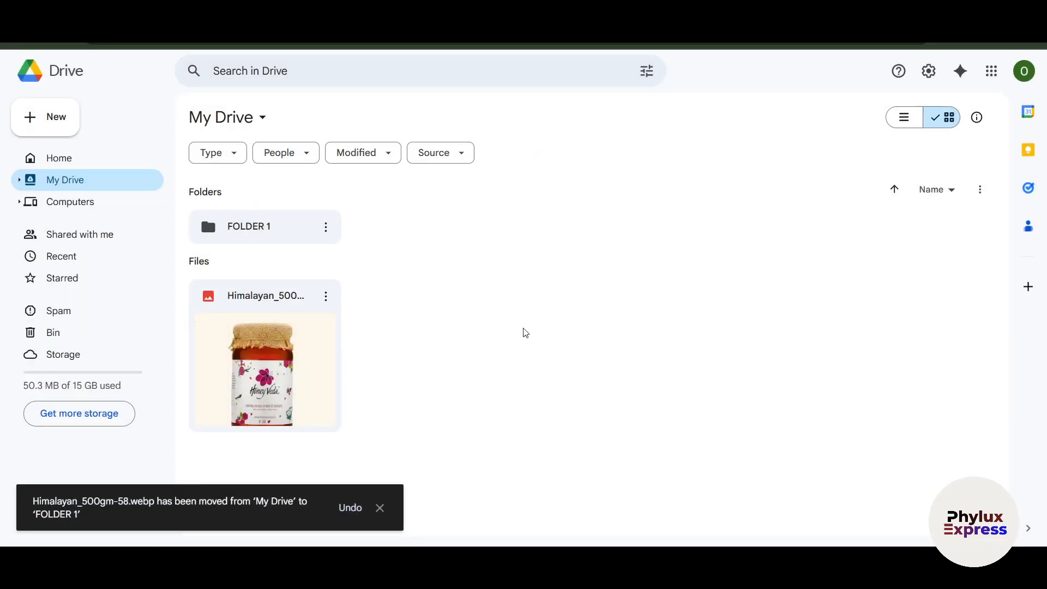
Step: Open FOLDER 1 to check the moved image and examine the actions available for it
double_click(270, 228)
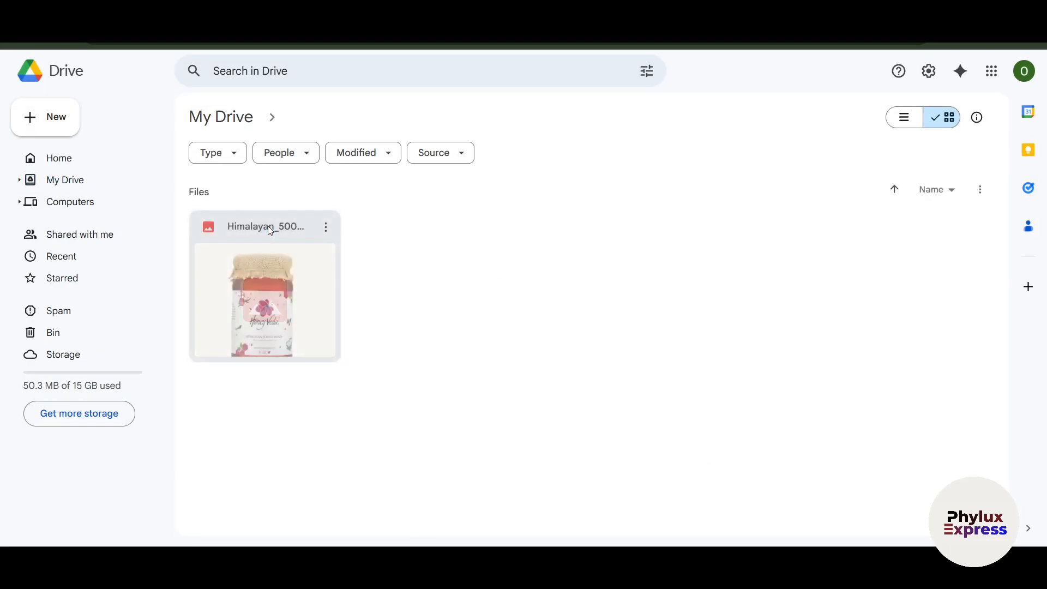
click(218, 129)
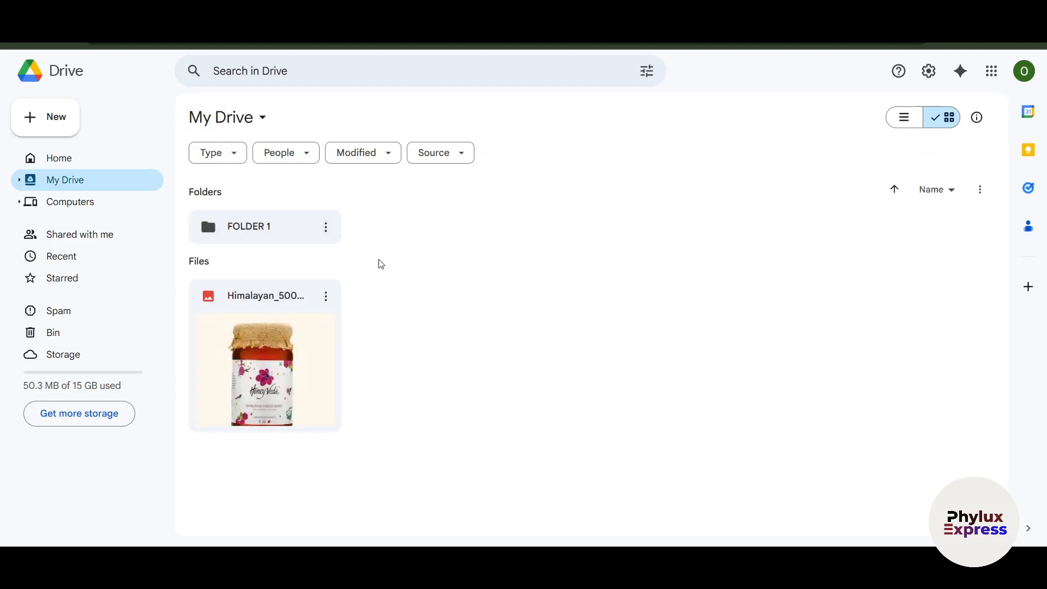
click(290, 232)
double_click(290, 233)
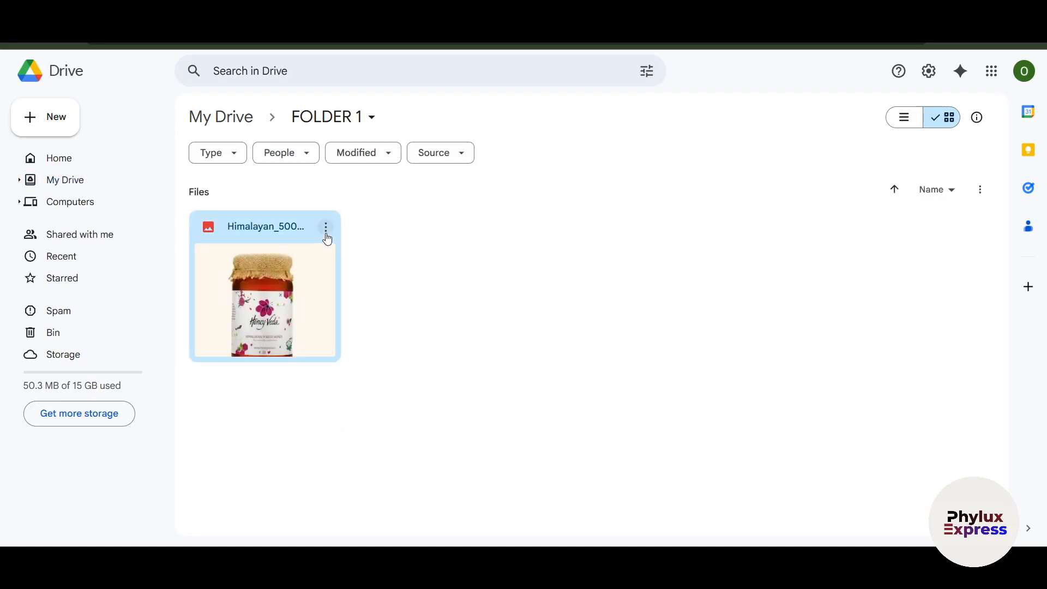
click(326, 232)
mouse_move(380, 251)
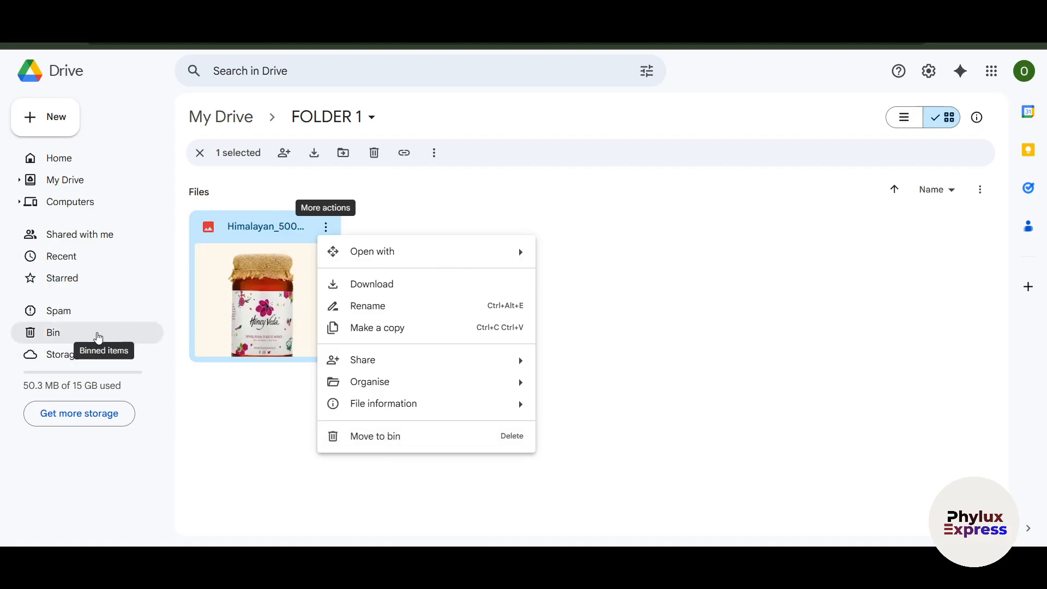
Step: View the Bin and Home sections and return to My Drive
click(103, 333)
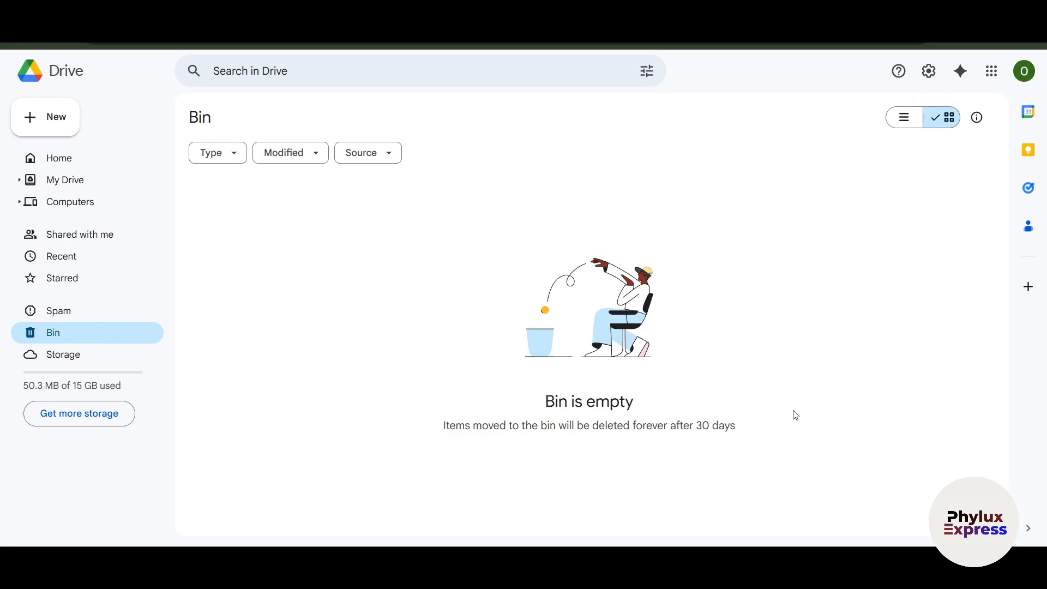
click(51, 158)
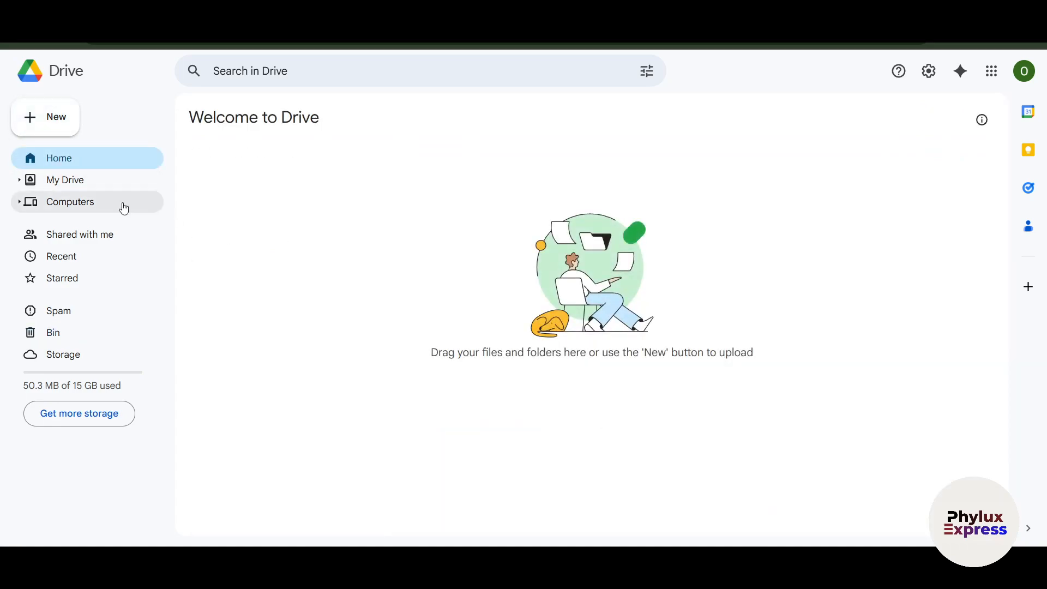
click(64, 186)
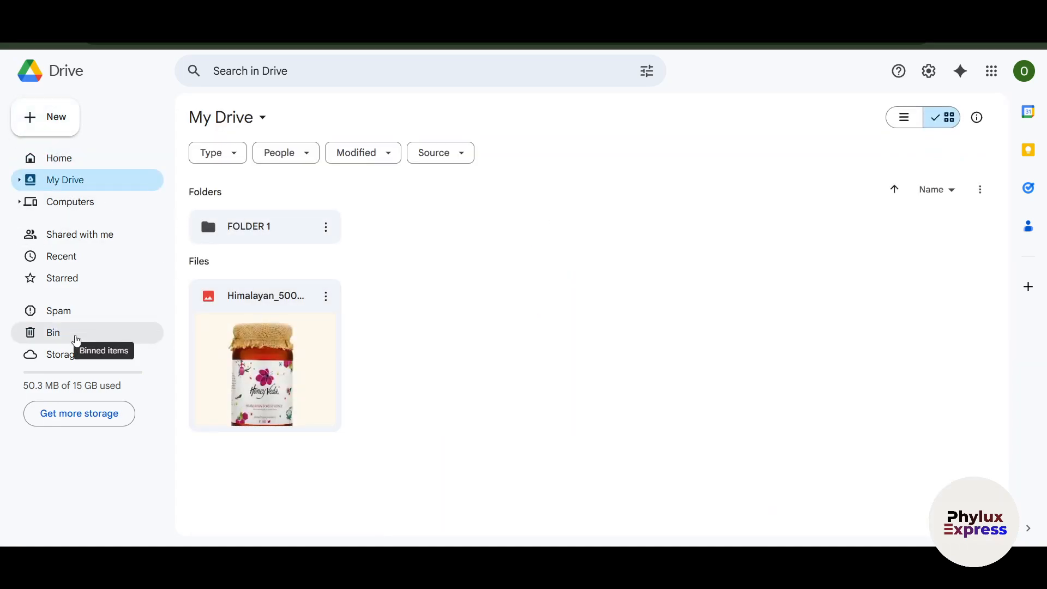
Step: Open FOLDER 1 and copy the link of the Himalayan_500gm-58 image
double_click(262, 234)
click(326, 228)
mouse_move(370, 358)
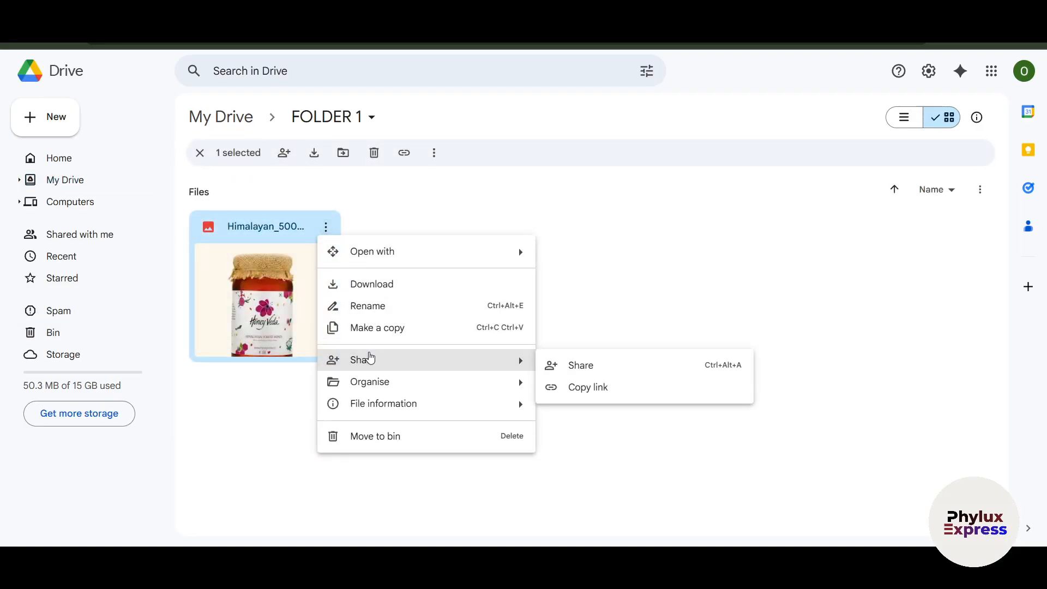
click(602, 388)
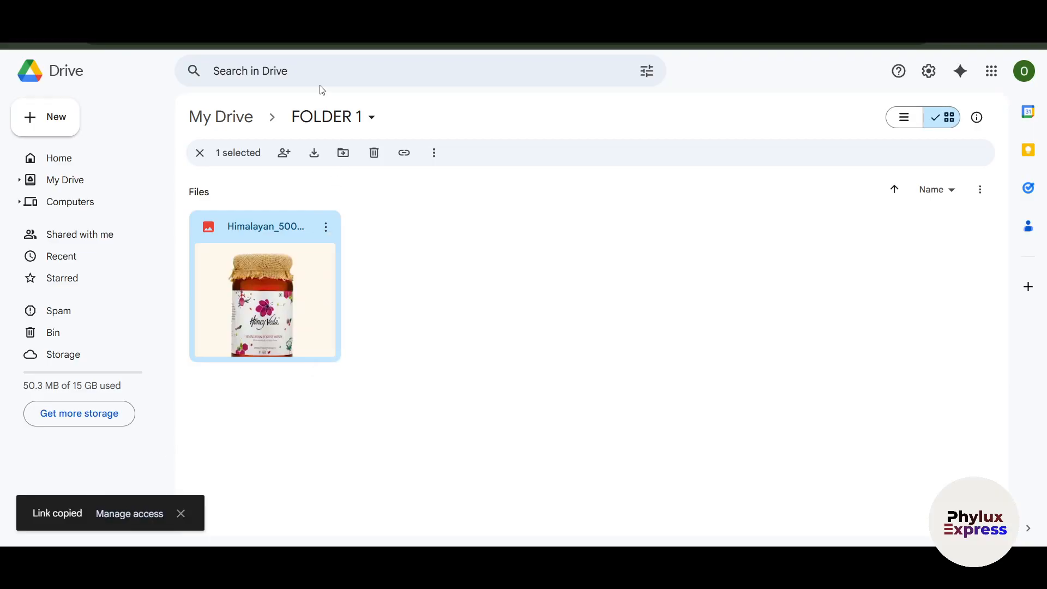
Step: Open the copied image link in a new browser tab and return to the FOLDER 1 tab
key(ctrl+t)
key(ctrl+v)
key(Return)
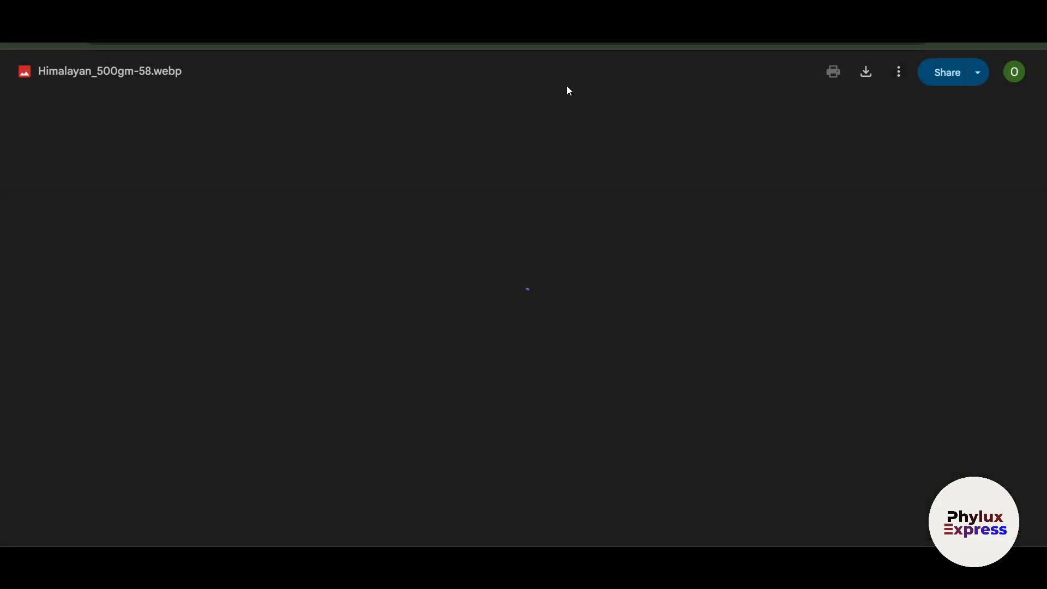
click(109, 13)
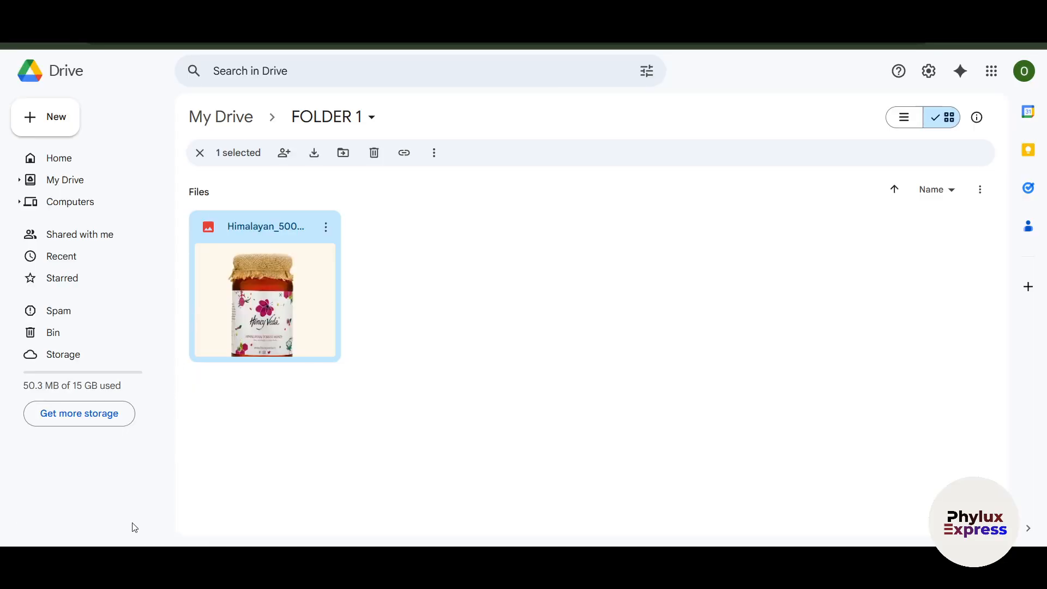
Step: Review who has access to the Himalayan_500gm-58 image in FOLDER 1 and close its sharing settings
click(326, 226)
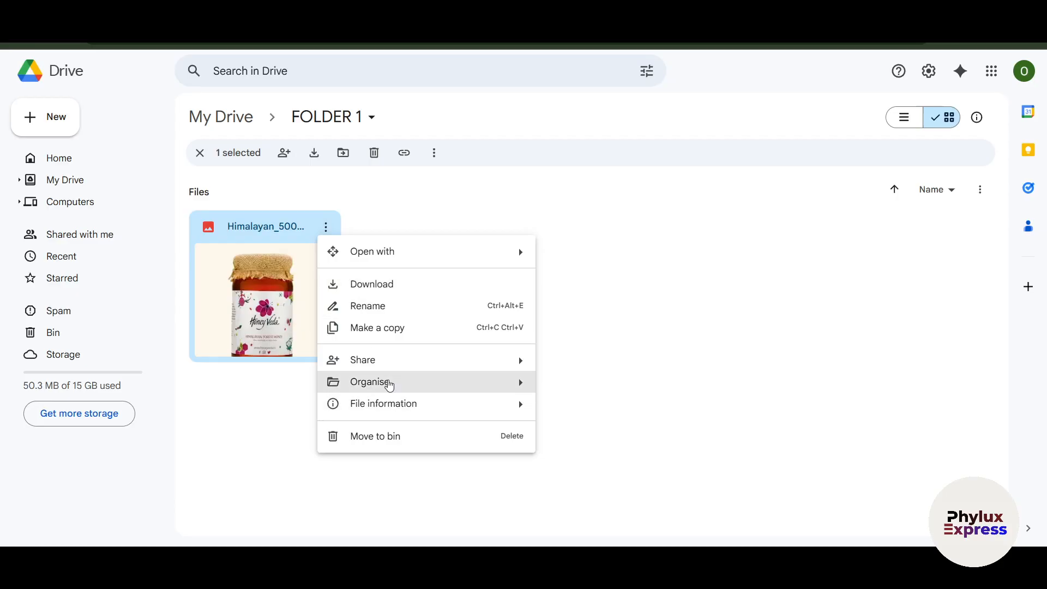
mouse_move(411, 368)
click(598, 366)
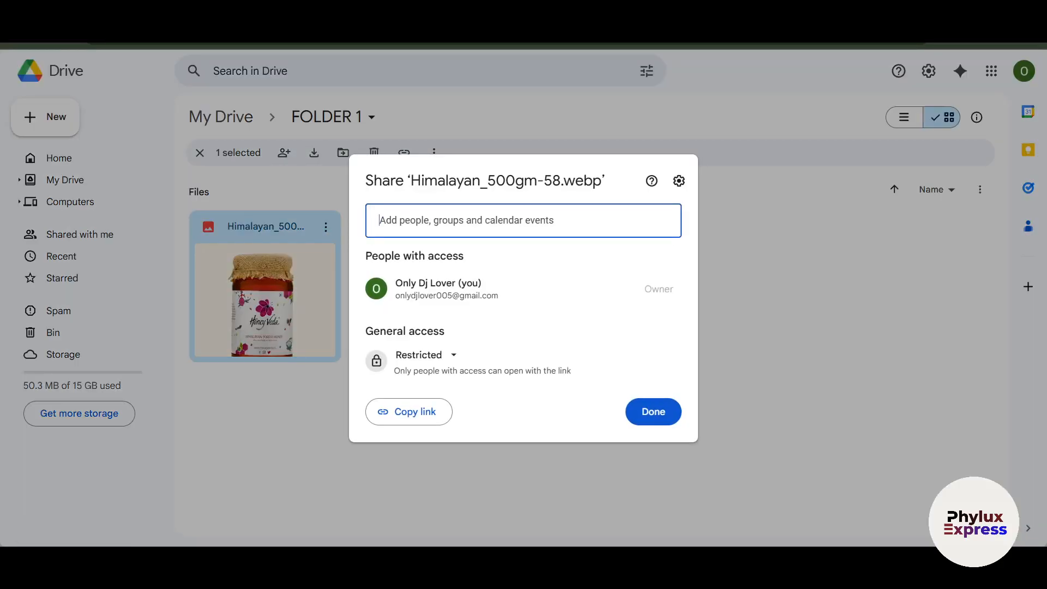
click(789, 397)
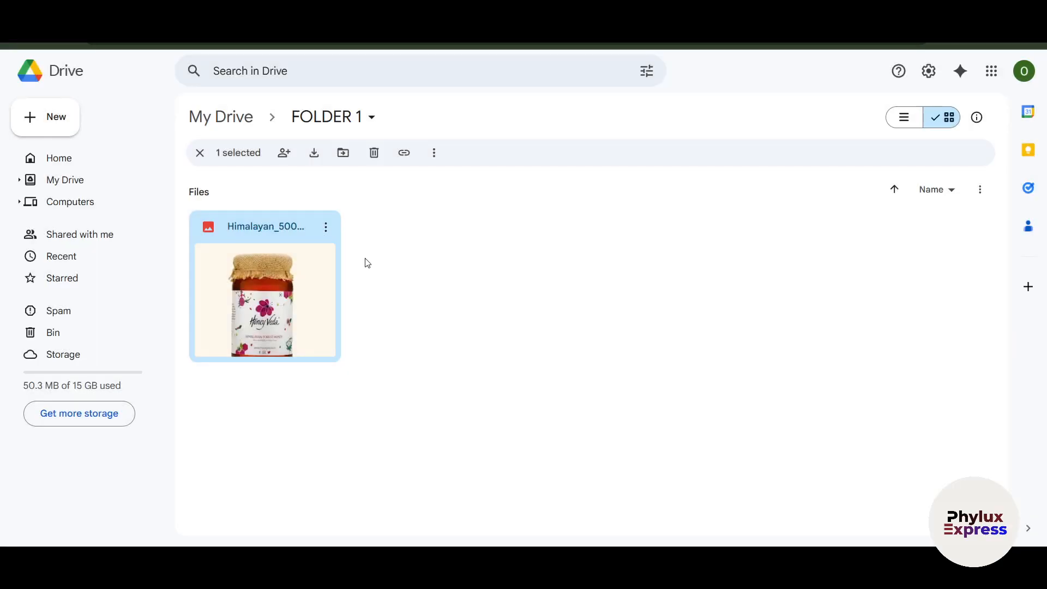
Step: Open the sharing settings of Himalayan_500gm-58.webp, check its general access options and copy the file link
click(325, 227)
mouse_move(420, 361)
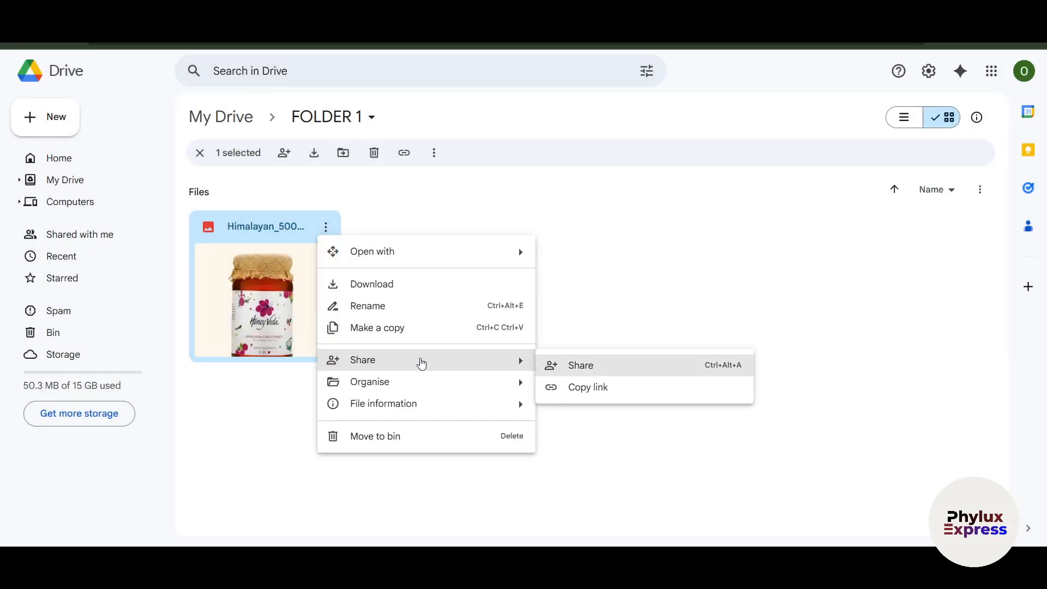
click(592, 368)
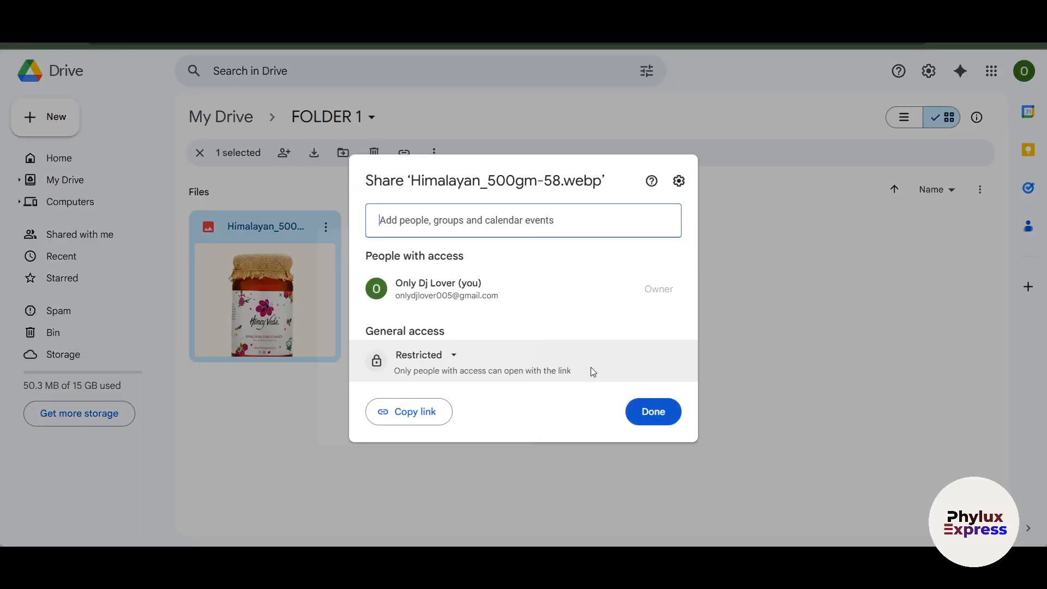
click(426, 361)
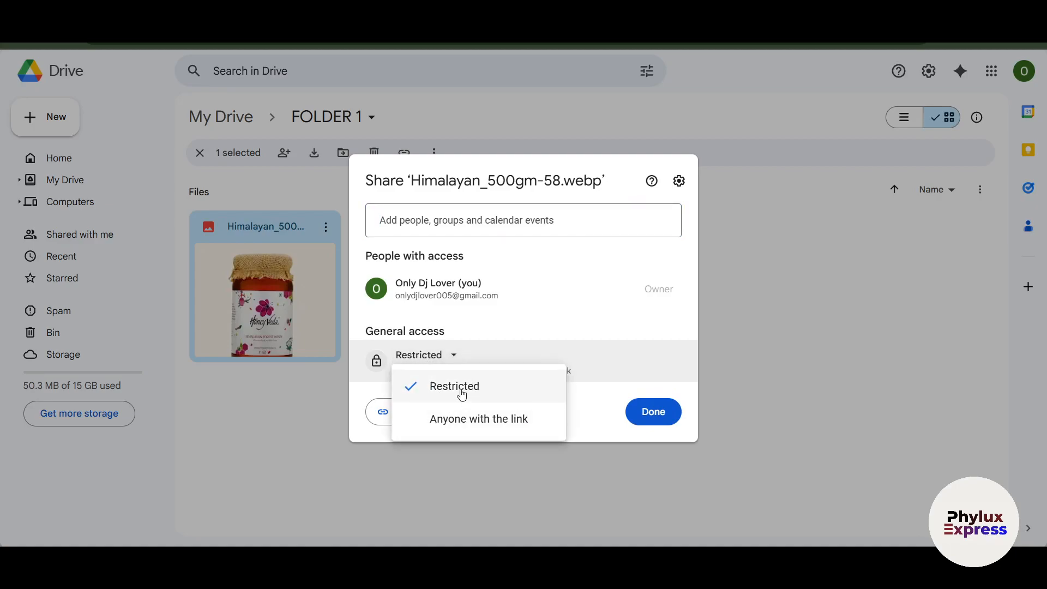
click(622, 376)
click(477, 221)
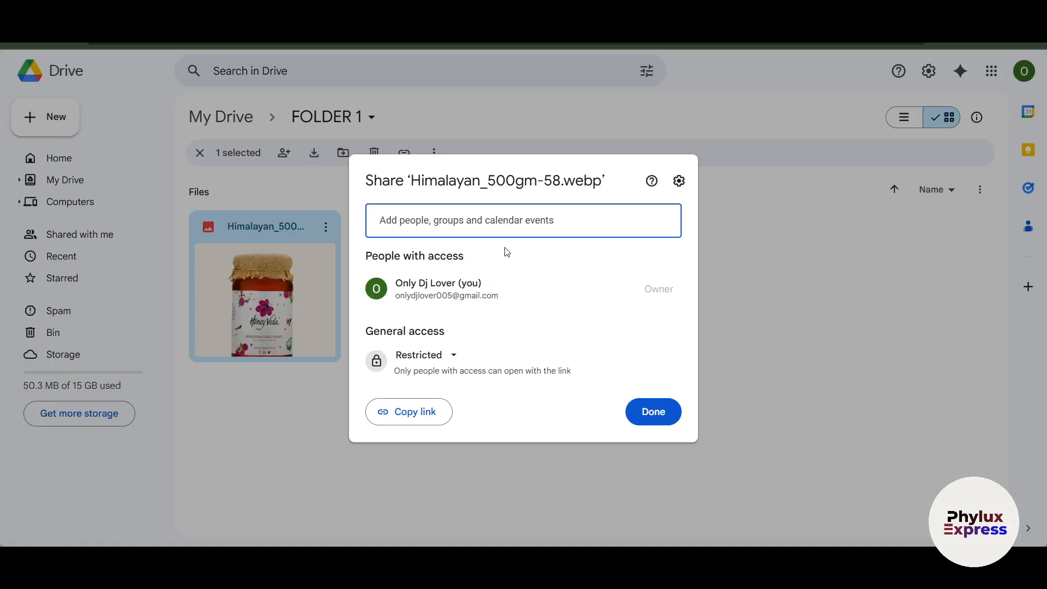
click(417, 422)
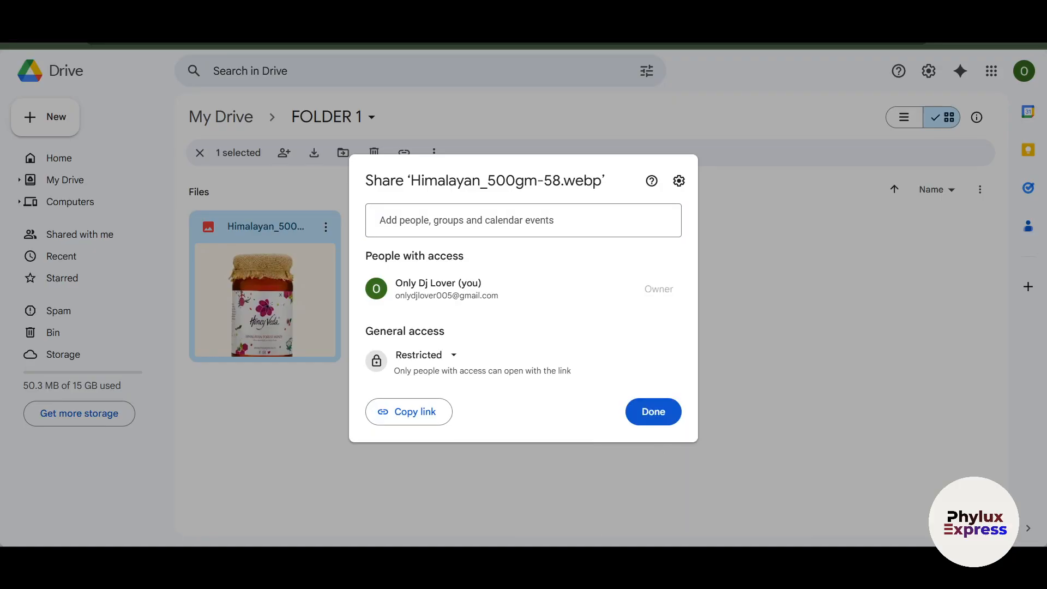
Step: Open the copied file link in an Incognito window to test access, and return to FOLDER 1 with the sharing settings closed
right_click(703, 562)
click(673, 458)
key(ctrl+v)
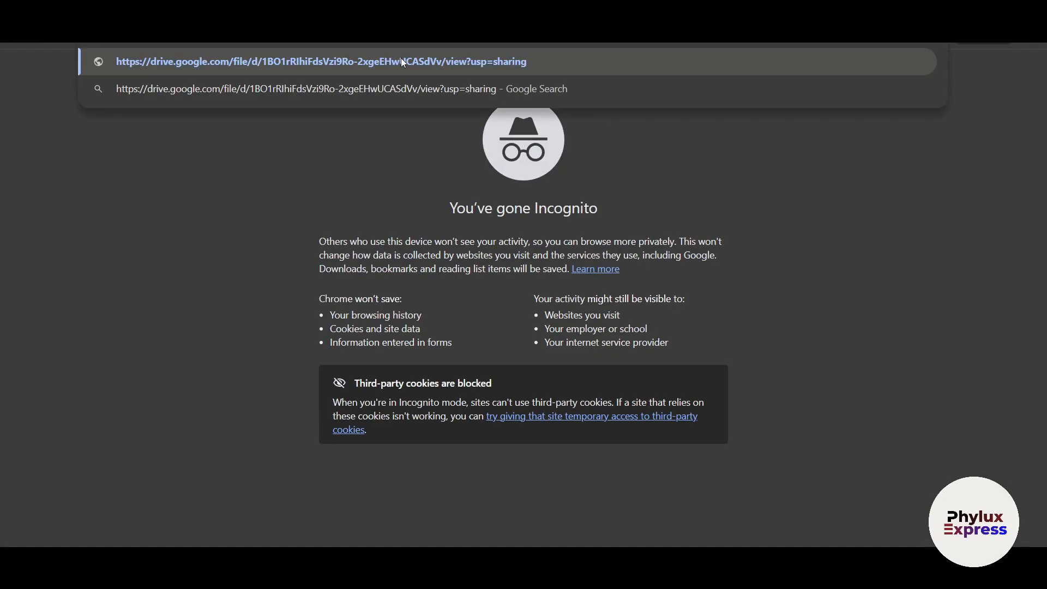
key(Return)
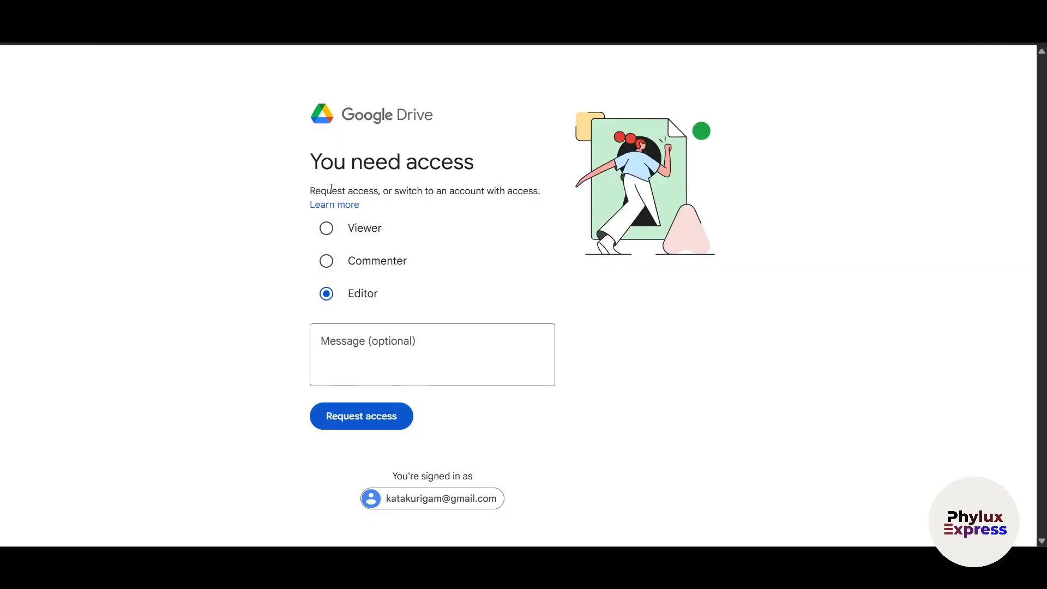
drag(311, 159, 473, 166)
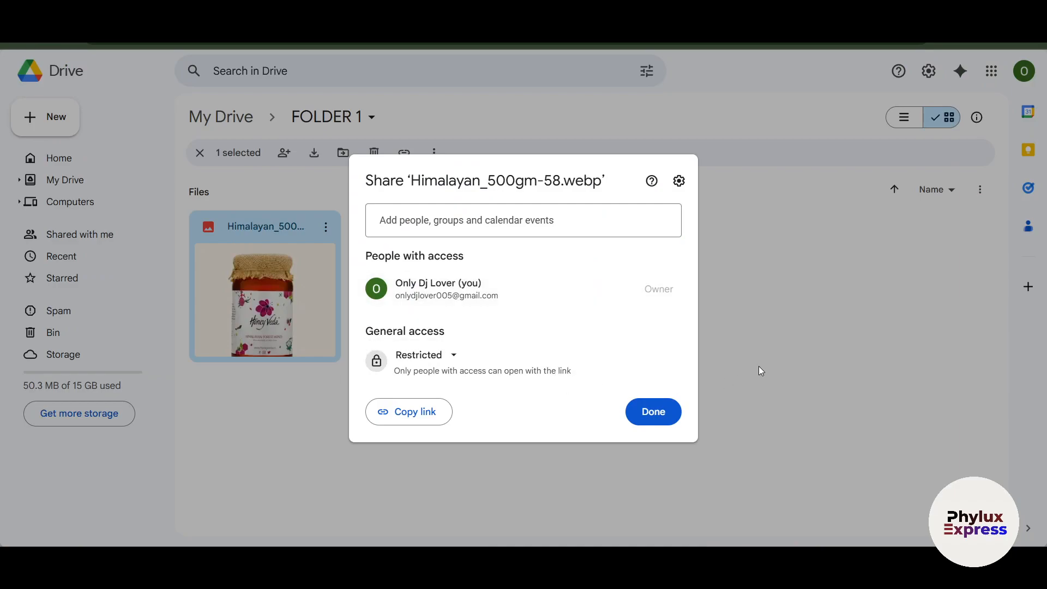
click(758, 364)
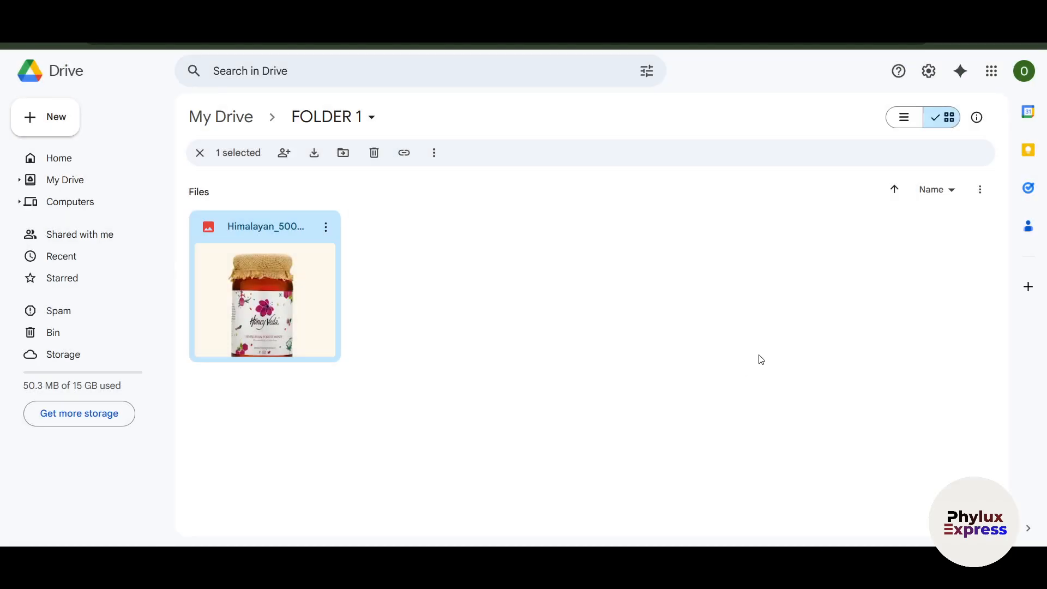
Step: Share Himalayan_500gm-58.webp with the other account's e-mail address as Editor, notifying the recipient
click(327, 229)
mouse_move(398, 364)
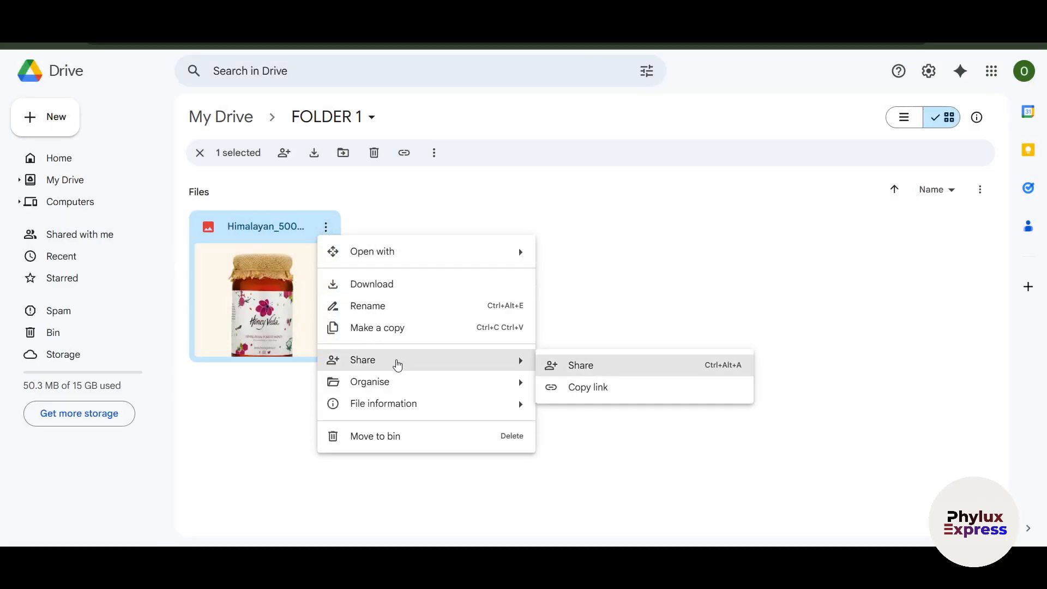
click(636, 375)
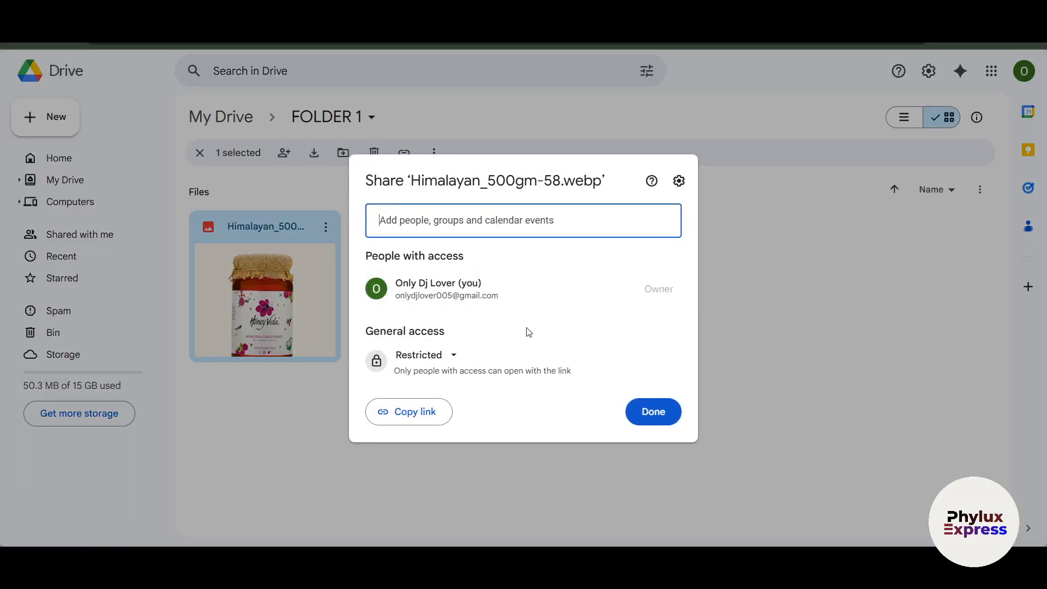
key(alt+Tab)
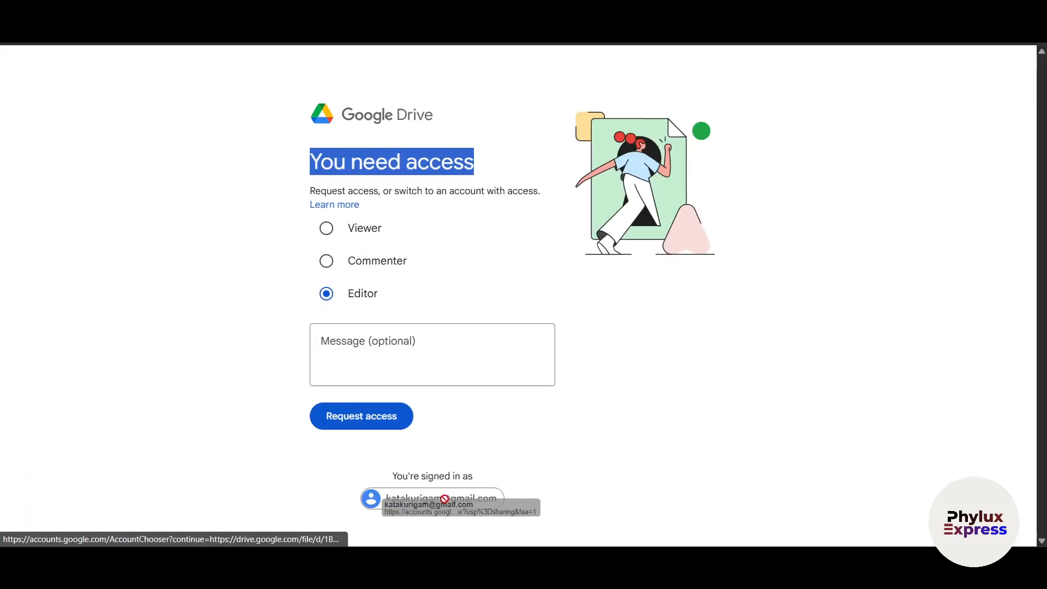
key(alt+Tab)
key(ctrl+v)
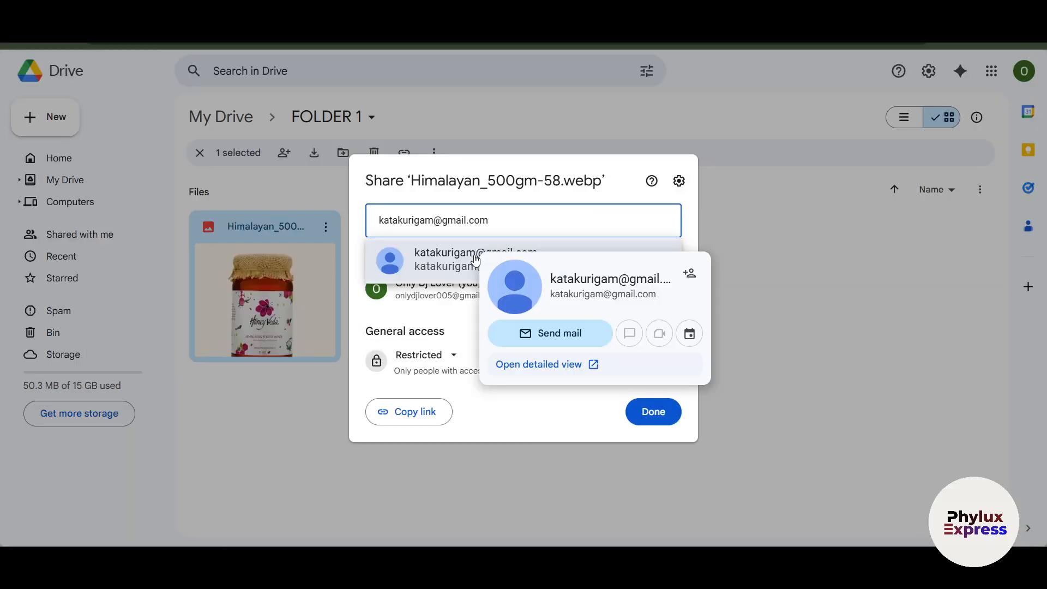
click(413, 264)
click(465, 331)
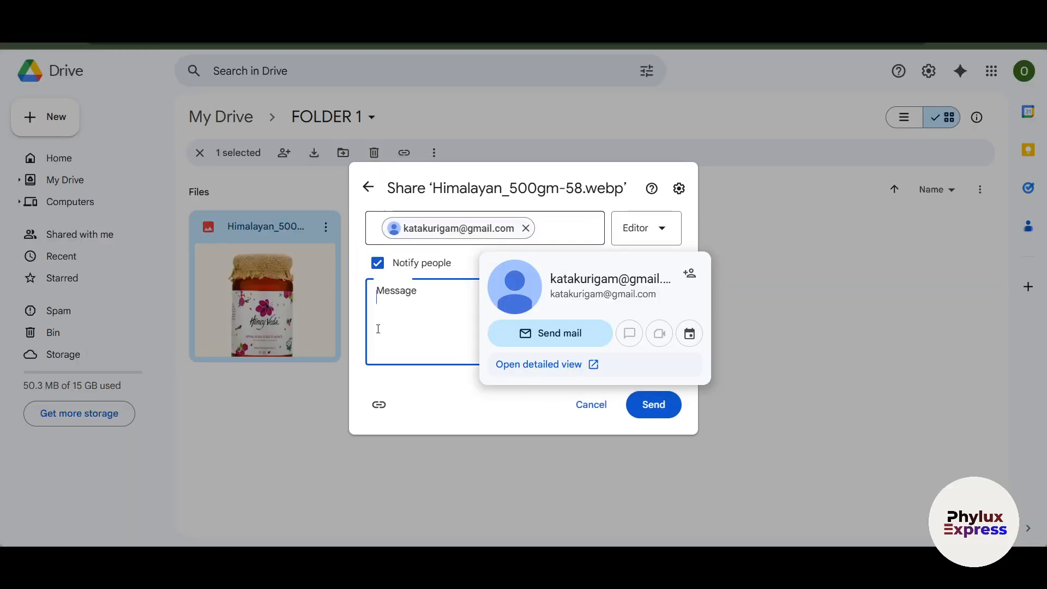
click(661, 407)
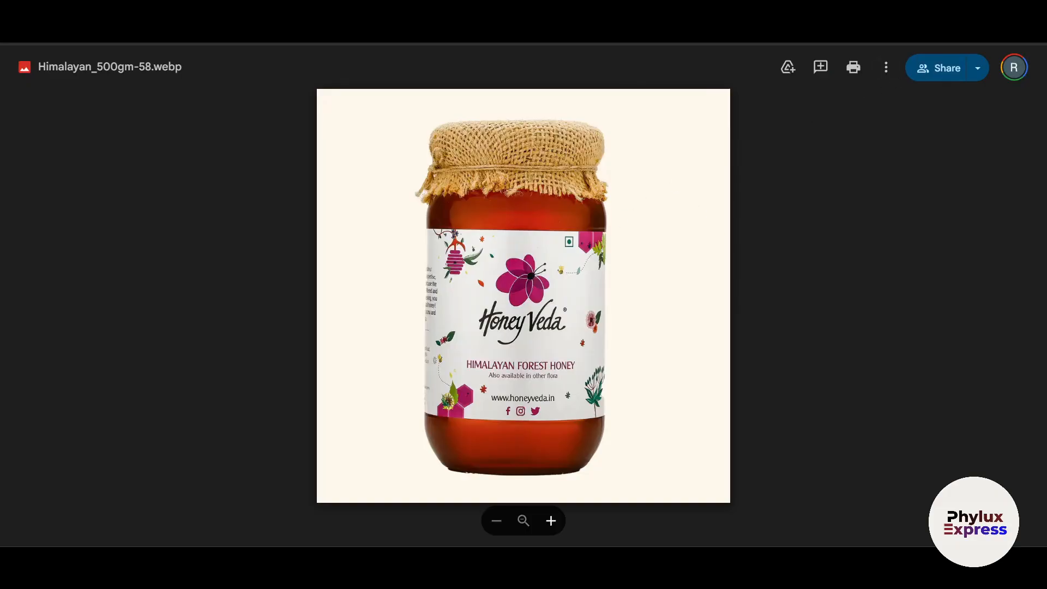
Step: Check which account is viewing the shared image, and return to My Drive in the owner's account with the file deselected
click(1014, 67)
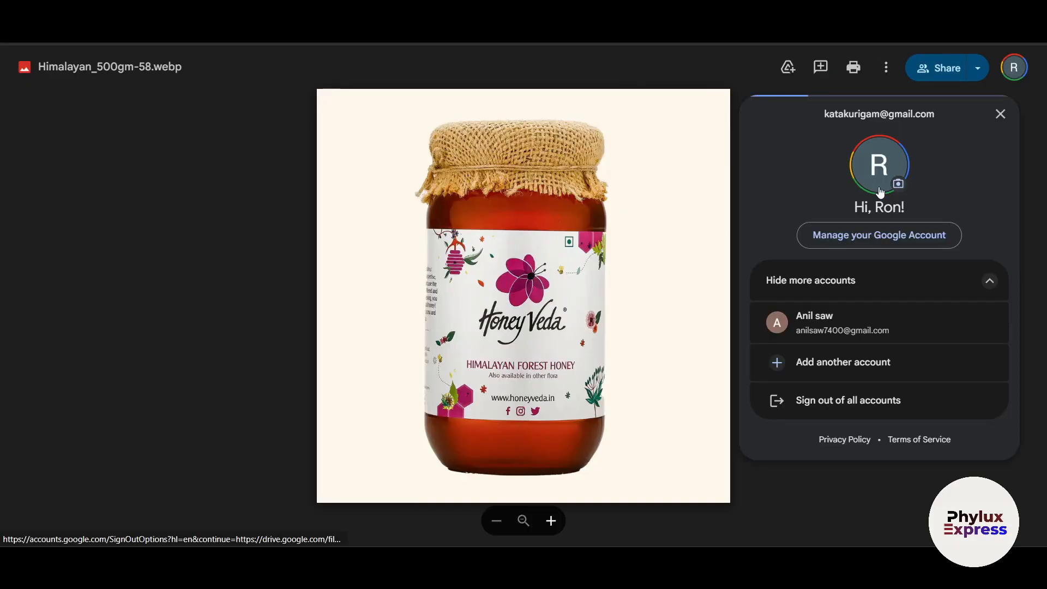
click(708, 87)
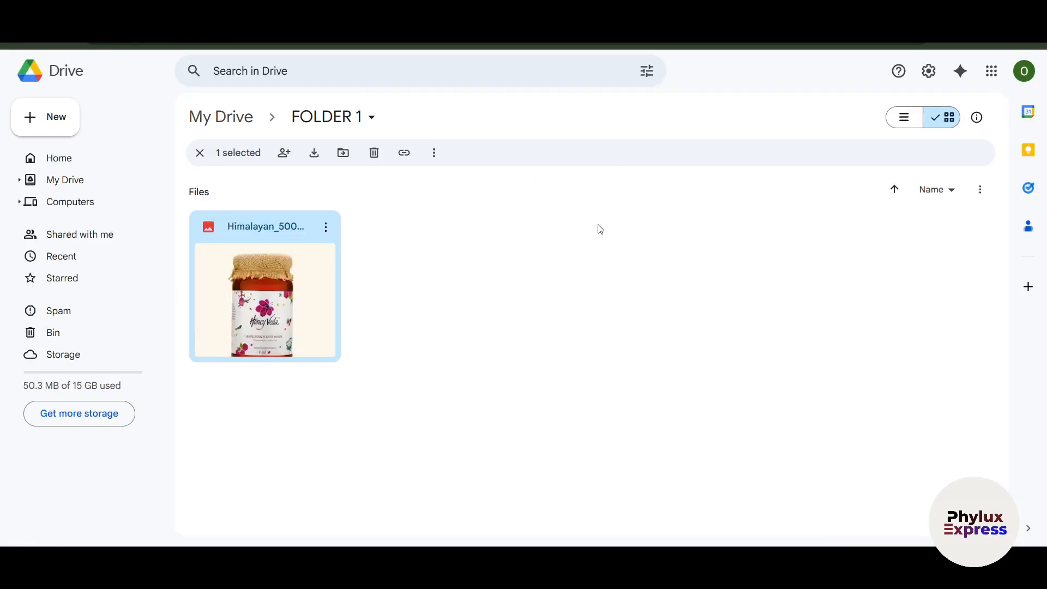
click(201, 153)
click(58, 161)
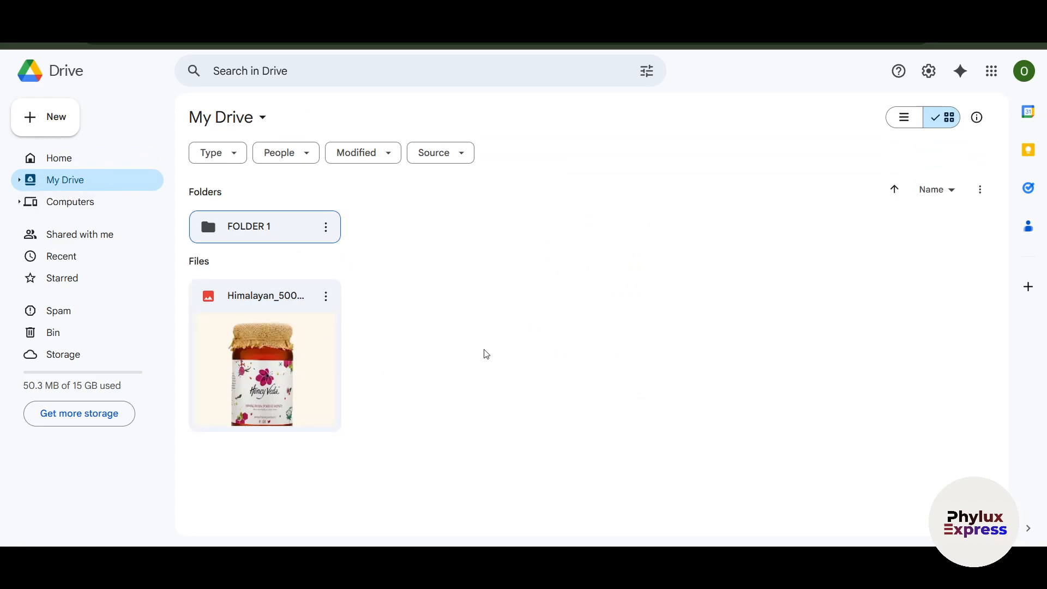
Step: Browse the Shared with me section in both the owner's and the recipient's accounts
click(85, 238)
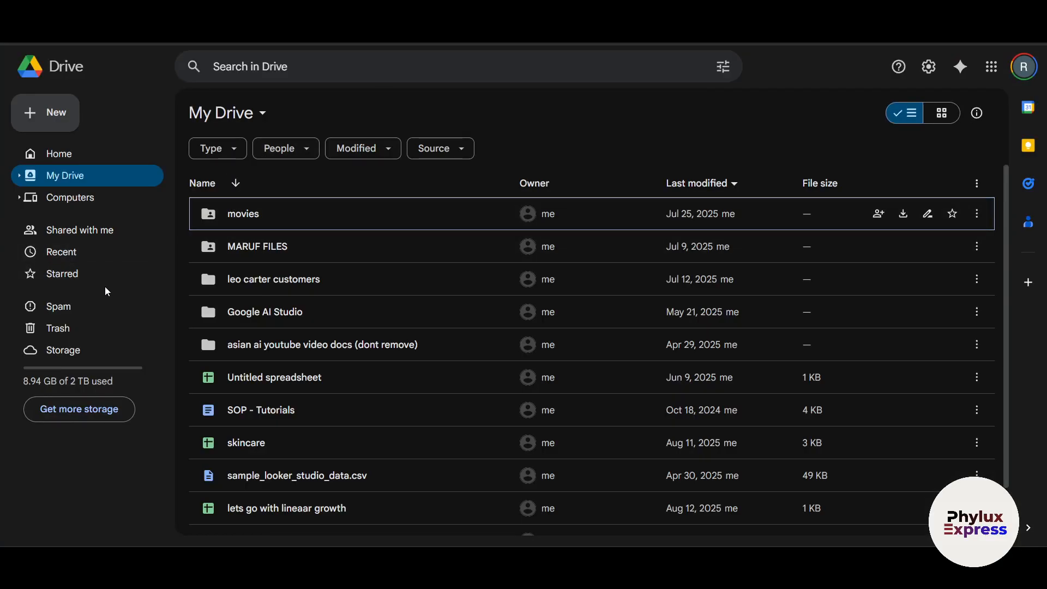
click(69, 233)
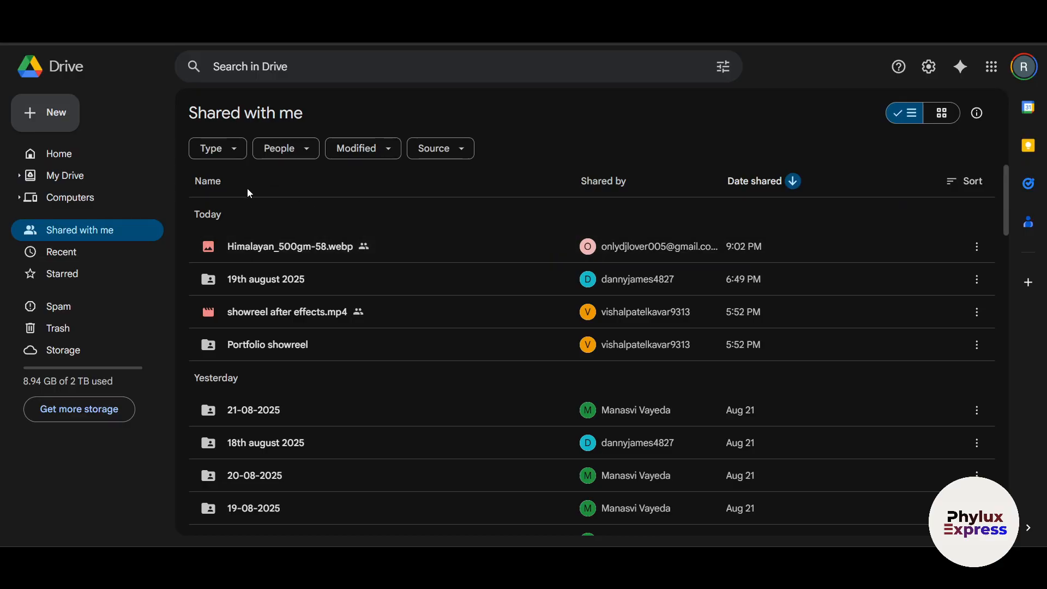
scroll(527, 374, down, 6)
scroll(692, 387, up, 10)
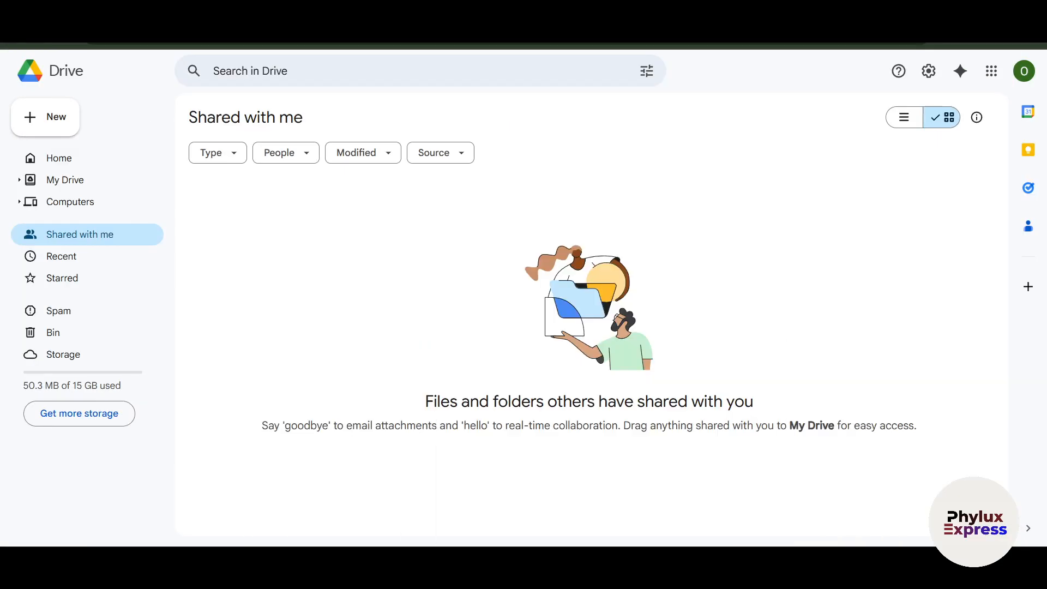
Step: View the Recent, Starred, Spam, Bin and Storage sections of the owner's Drive
click(70, 264)
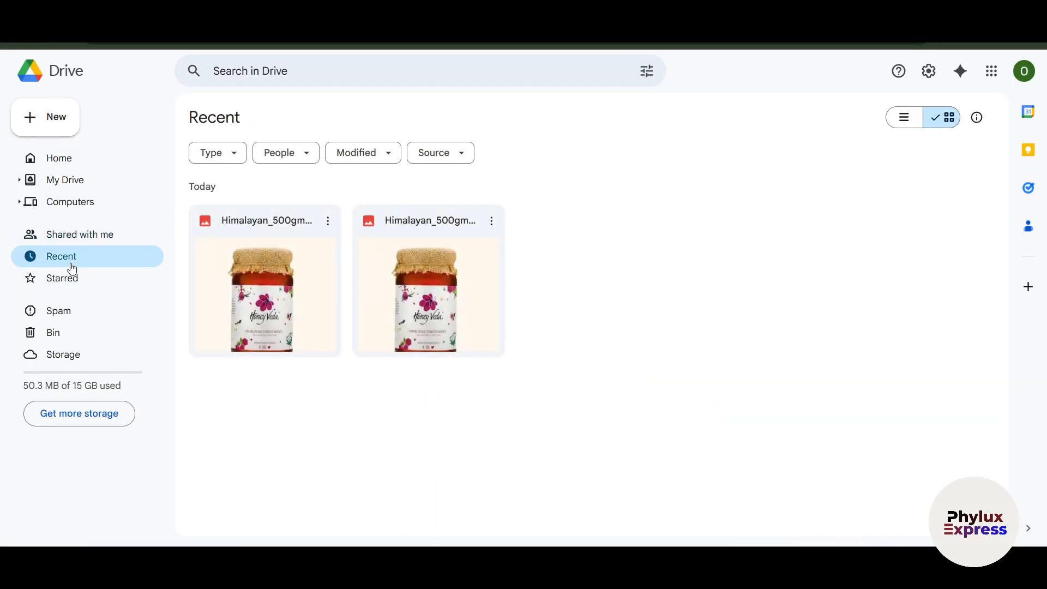
click(68, 280)
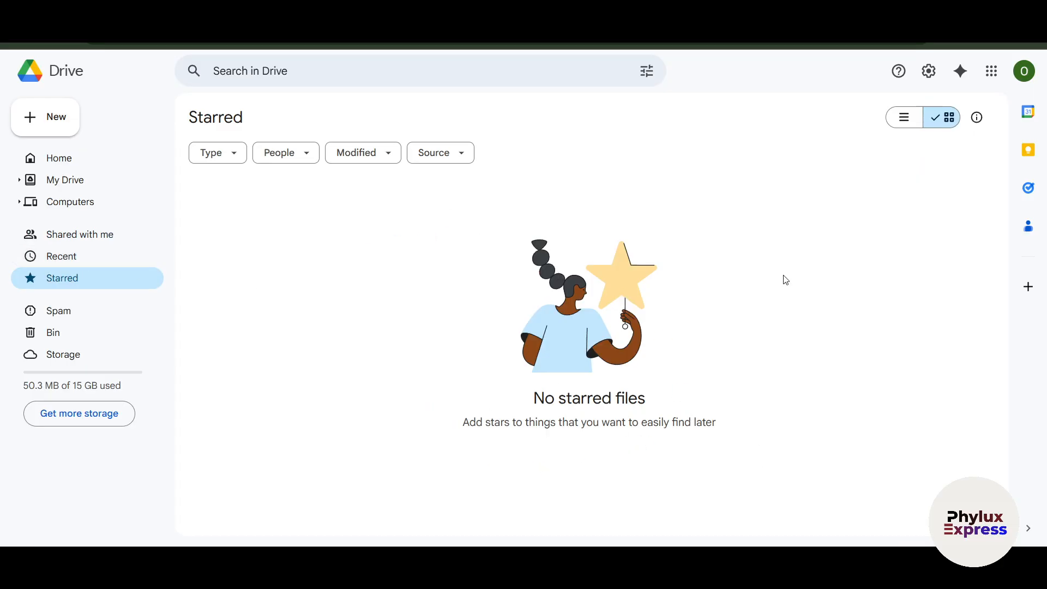
click(77, 310)
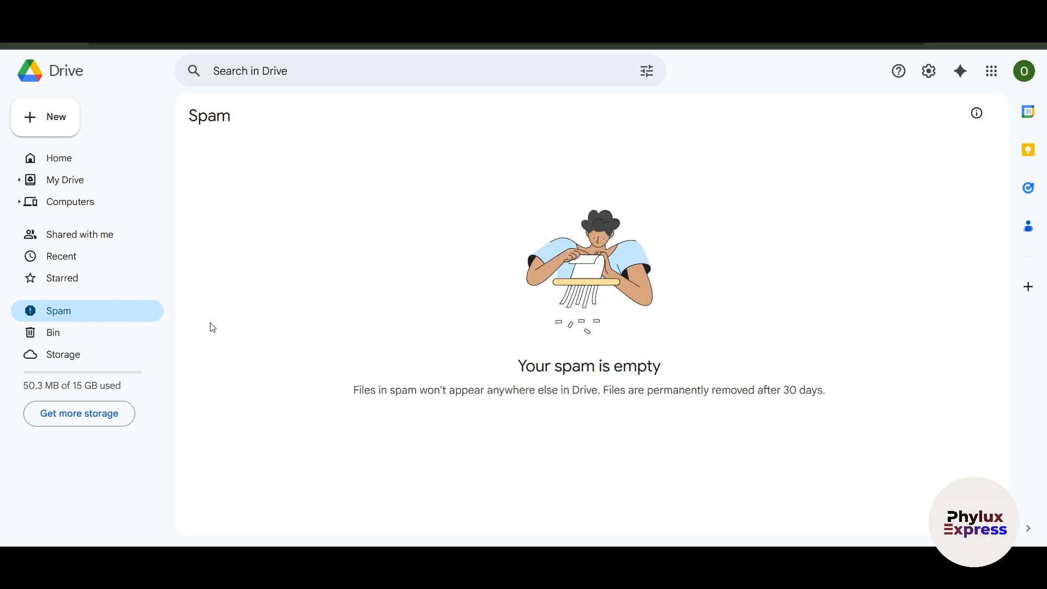
click(71, 336)
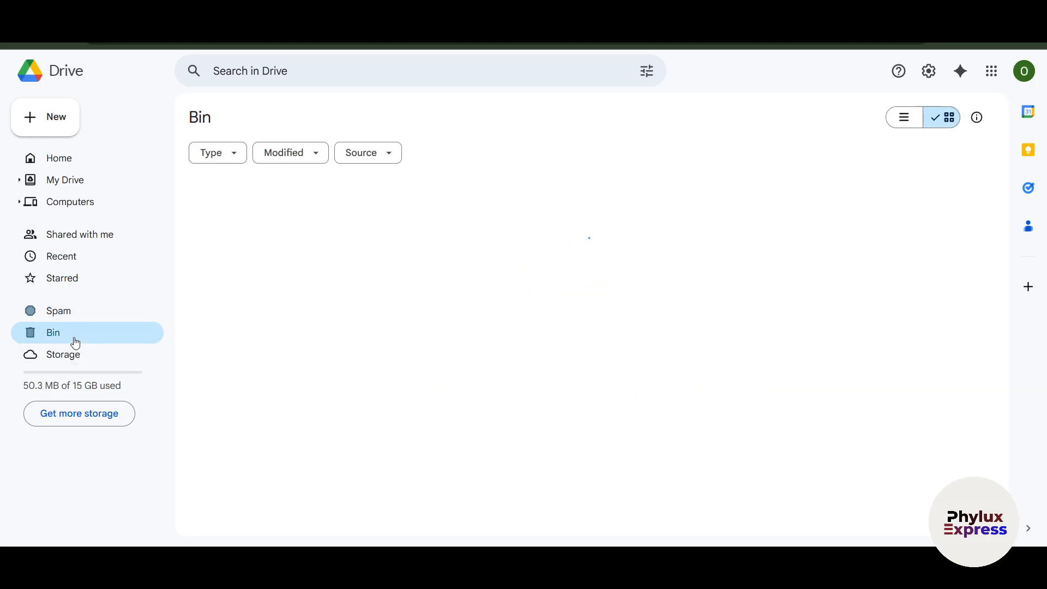
click(70, 356)
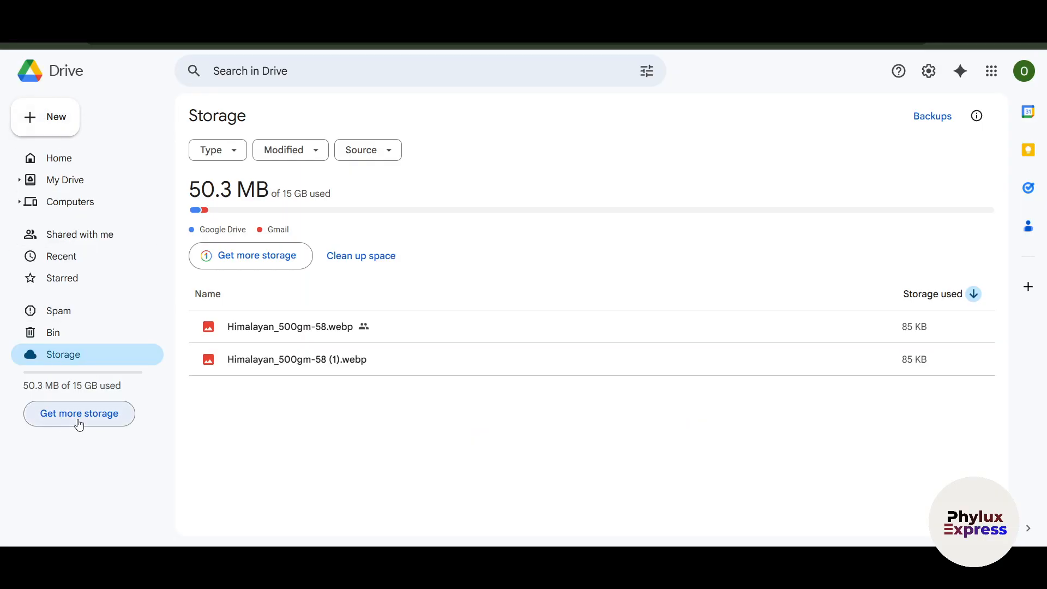
Step: Review the Google One storage upgrade plans and return to the Drive Home page, dismissing the file-moving tip
click(98, 413)
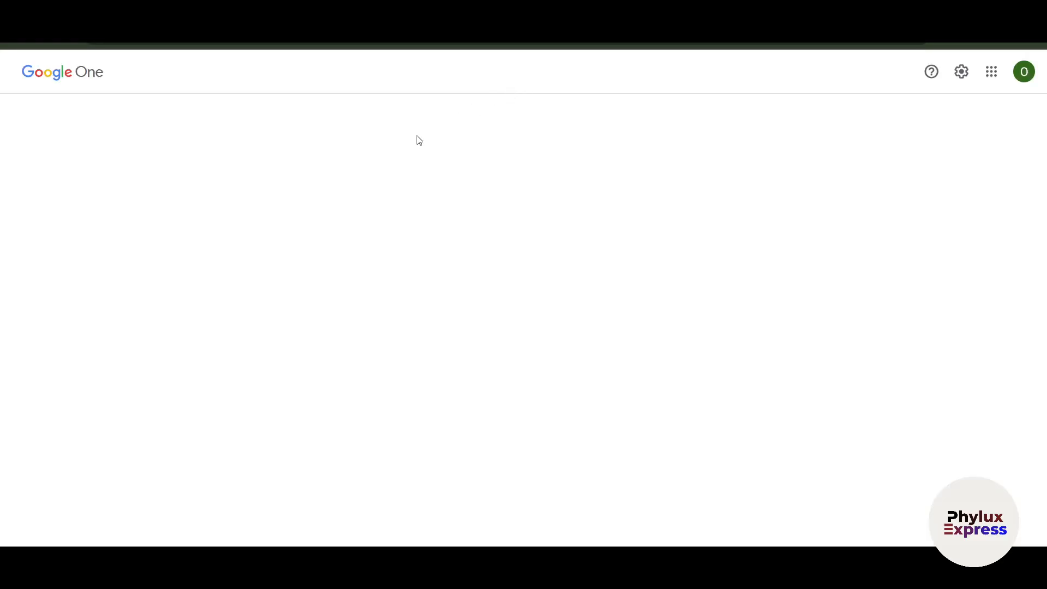
scroll(377, 375, down, 3)
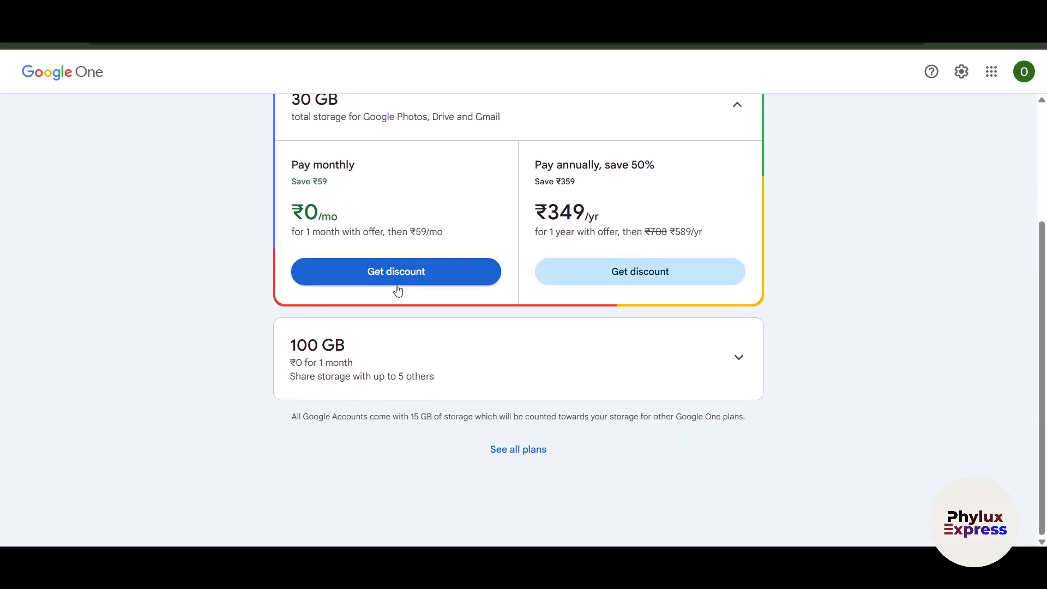
scroll(393, 289, up, 3)
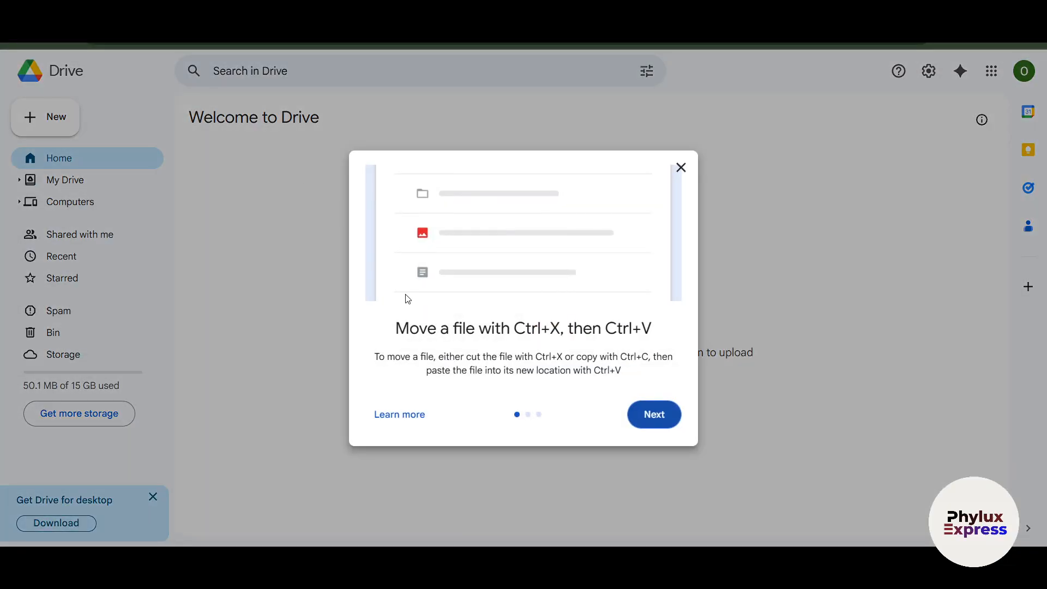
click(680, 166)
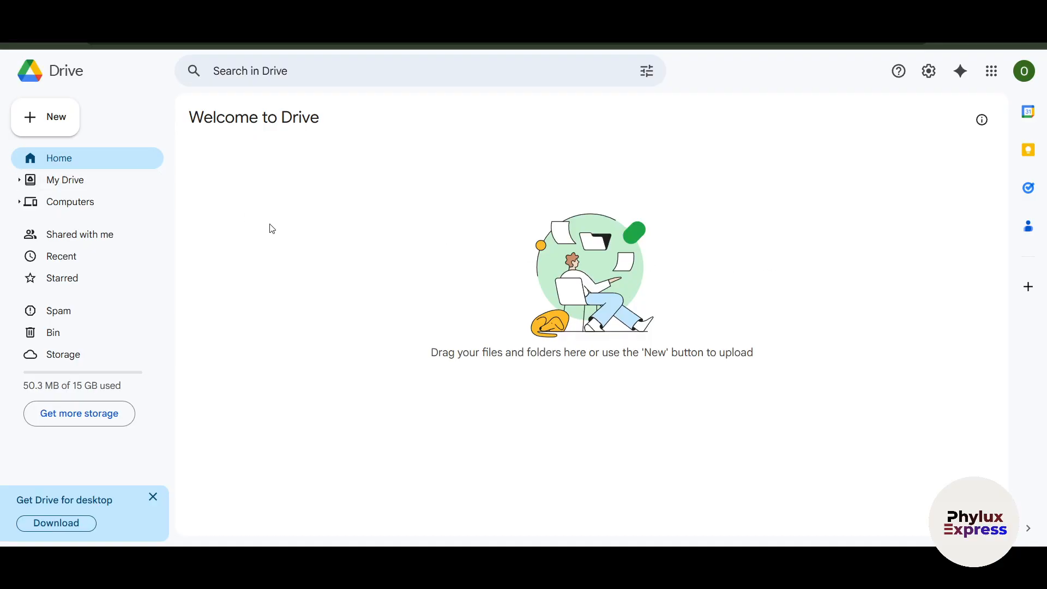